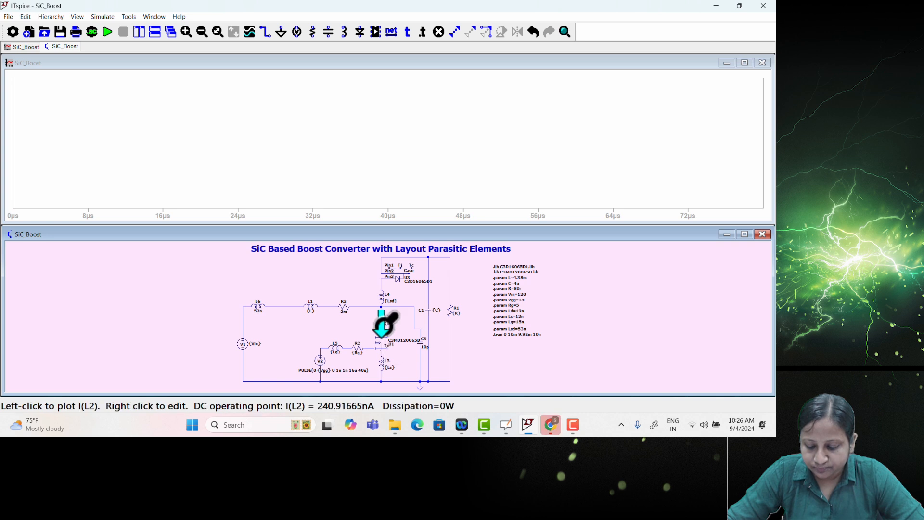
Plot the MOSFET's drain-to-source voltage V(N007,N011), add a plot pane above it and move the voltage trace into that pane
{"action": "left_click_drag", "start_coordinate": [385, 326], "coordinate": [383, 355]}
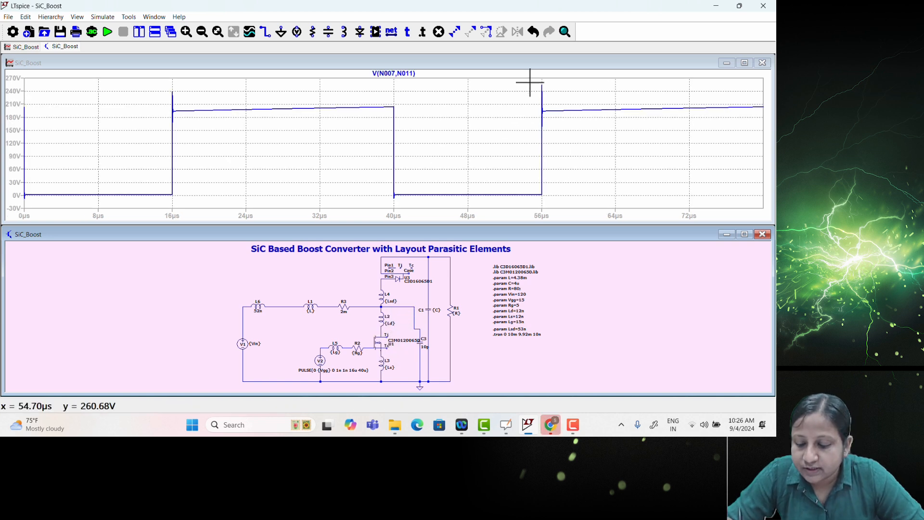
{"action": "right_click", "coordinate": [509, 163]}
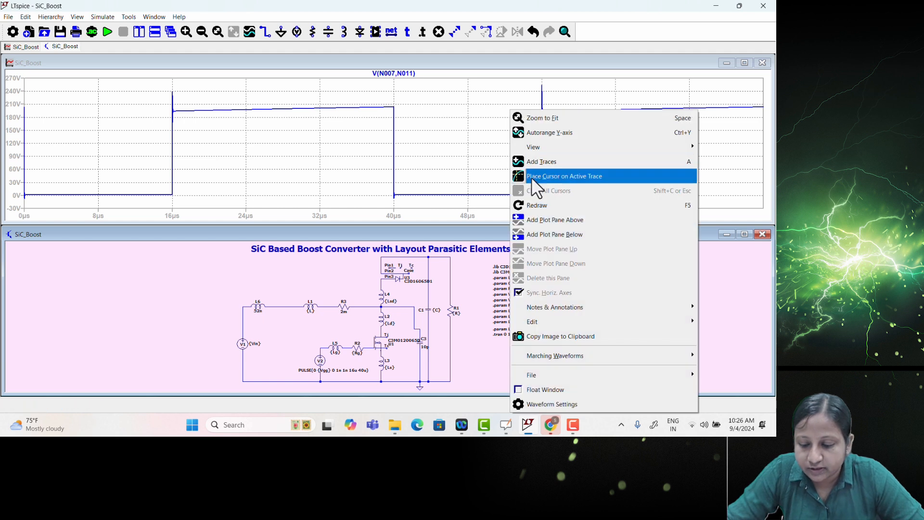
{"action": "left_click", "coordinate": [536, 219]}
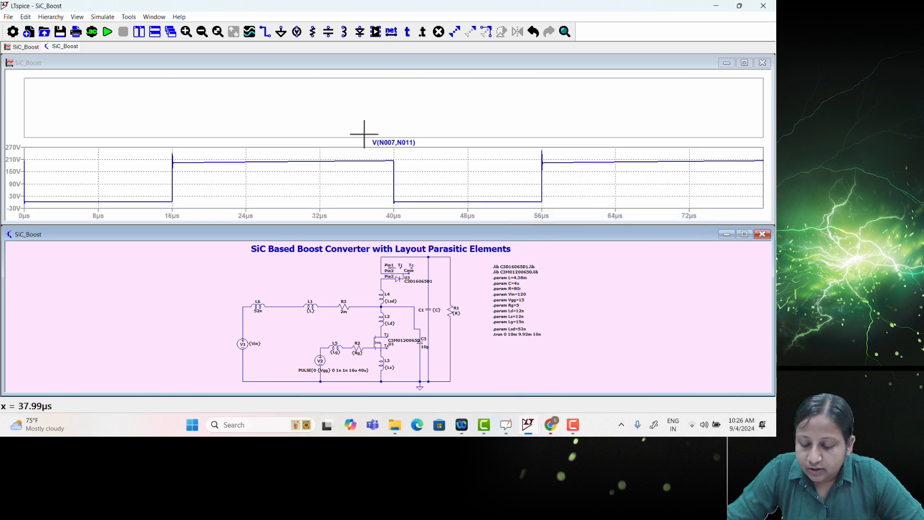
{"action": "left_click_drag", "start_coordinate": [383, 144], "coordinate": [397, 120]}
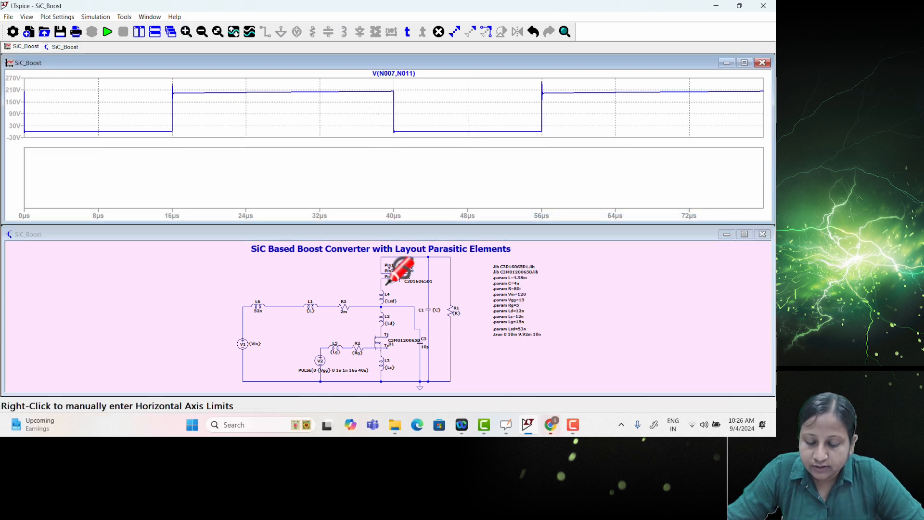
Plot the current through drain inductor L2 in the empty lower pane and maximize the waveform window
{"action": "left_click", "coordinate": [679, 302]}
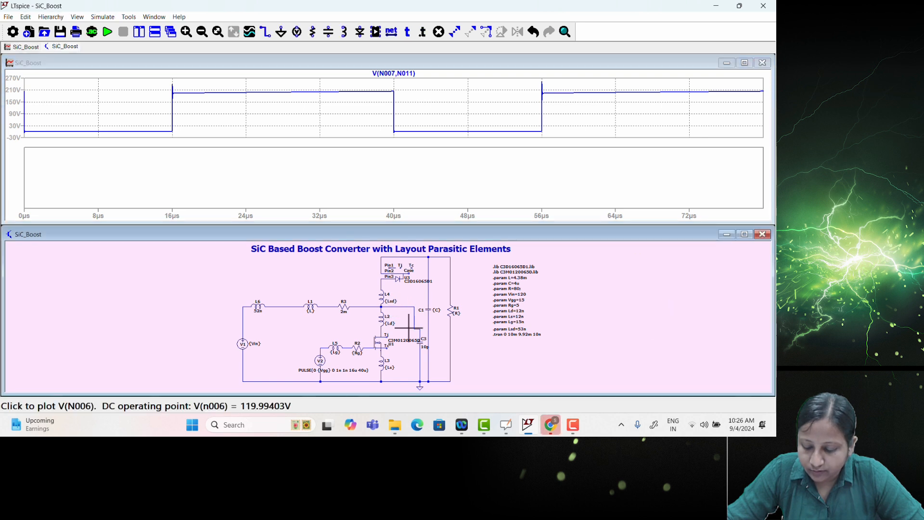
{"action": "left_click", "coordinate": [382, 317]}
{"action": "mouse_move", "coordinate": [568, 74]}
{"action": "left_mouse_down"}
{"action": "mouse_move", "coordinate": [578, 84]}
{"action": "mouse_move", "coordinate": [546, 182]}
{"action": "left_mouse_up"}
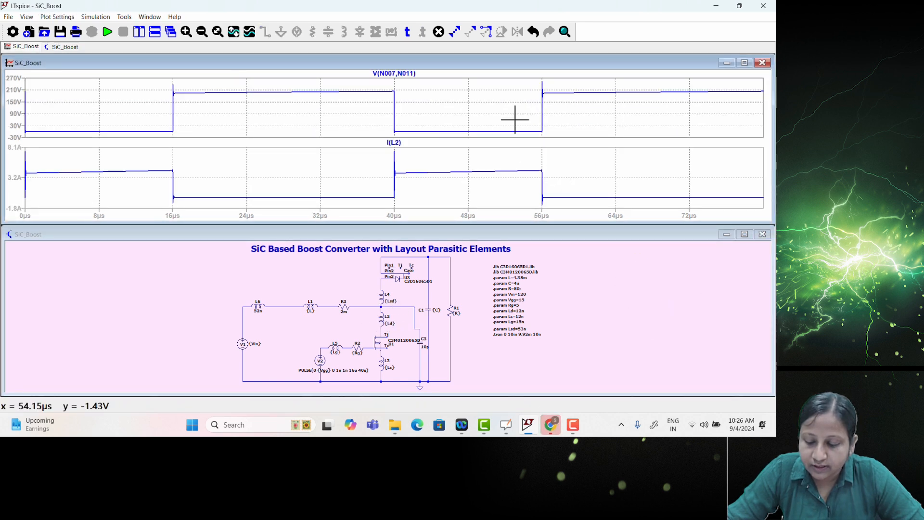
{"action": "double_click", "coordinate": [477, 62]}
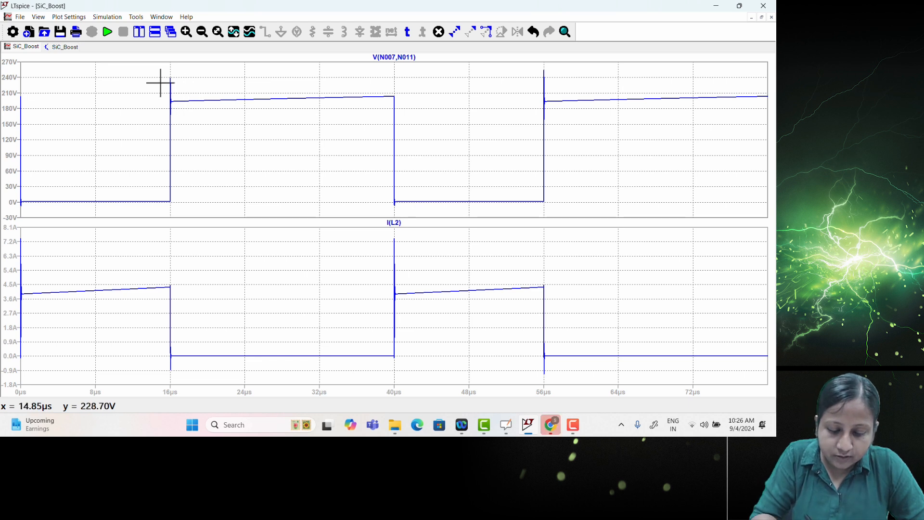
Examine the switch's turn-off transition near 16 µs in both waveforms, zoomed to about 15.5–16.8 µs
{"action": "left_click_drag", "start_coordinate": [165, 82], "coordinate": [187, 131]}
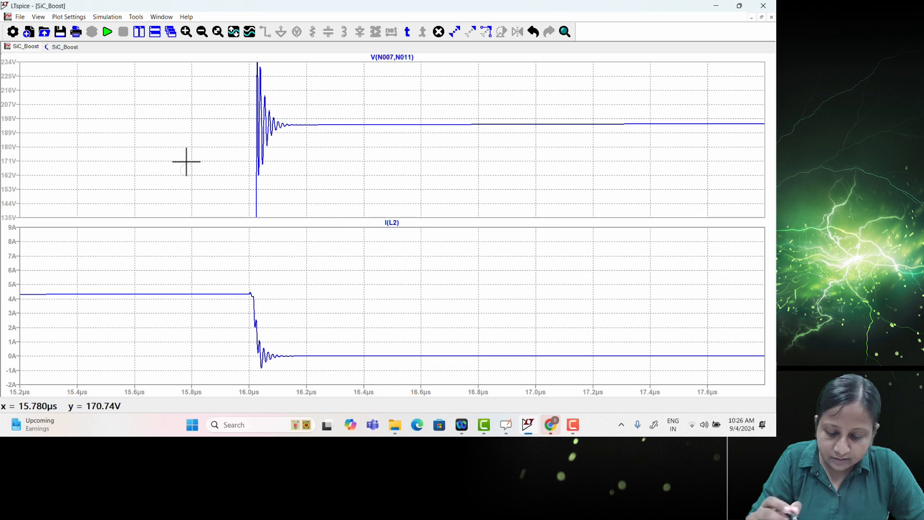
{"action": "right_click", "coordinate": [301, 155]}
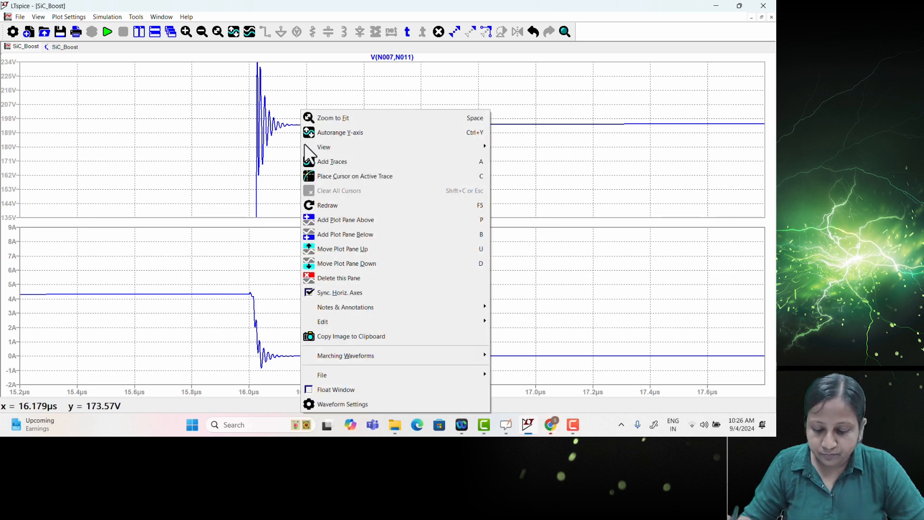
{"action": "left_click", "coordinate": [332, 117]}
{"action": "left_click_drag", "start_coordinate": [161, 80], "coordinate": [212, 208]}
{"action": "left_click_drag", "start_coordinate": [202, 68], "coordinate": [328, 114]}
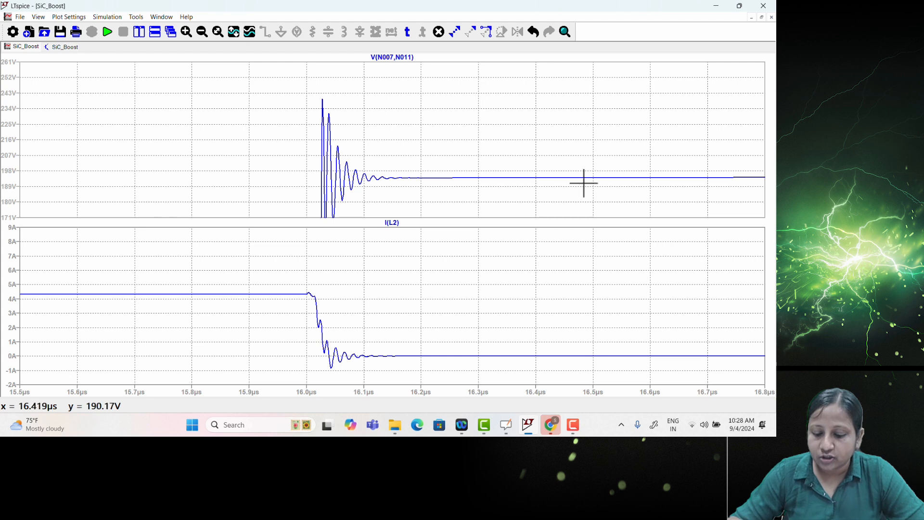
Examine the switch's turn-on transition near 40 µs in both waveforms, zoomed to about 39.5–40.8 µs
{"action": "right_click", "coordinate": [451, 140]}
{"action": "left_click", "coordinate": [476, 121]}
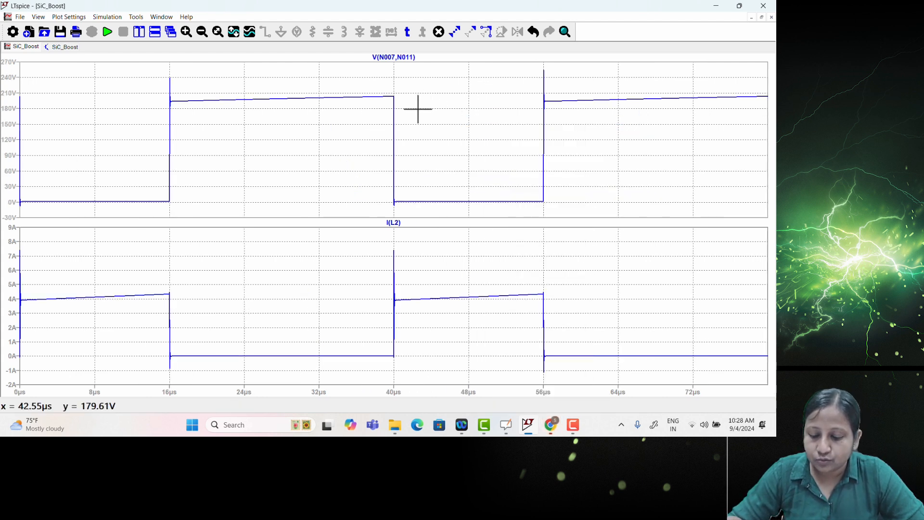
{"action": "left_click_drag", "start_coordinate": [370, 77], "coordinate": [432, 209]}
{"action": "left_click_drag", "start_coordinate": [259, 82], "coordinate": [374, 213]}
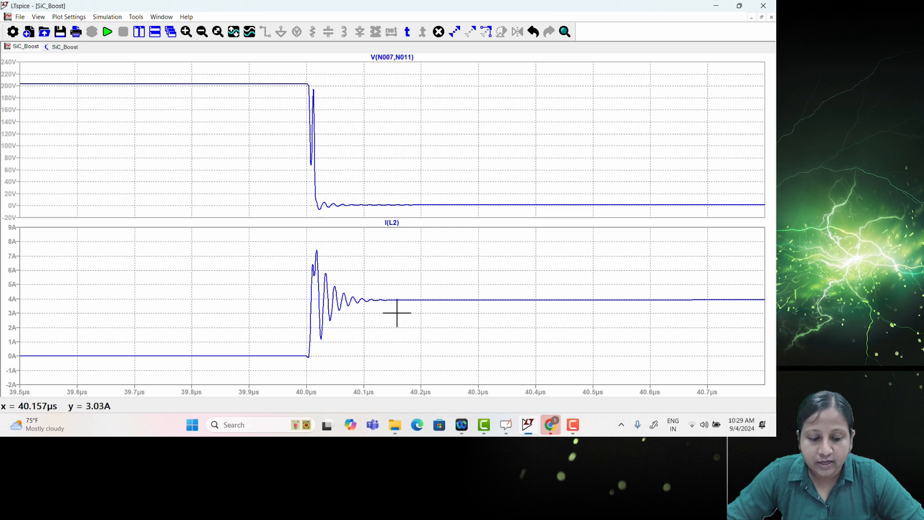
Switch to the desktop, open the WBG Device NPTEL LTSpice folder and maximize its window
{"action": "left_click", "coordinate": [717, 6]}
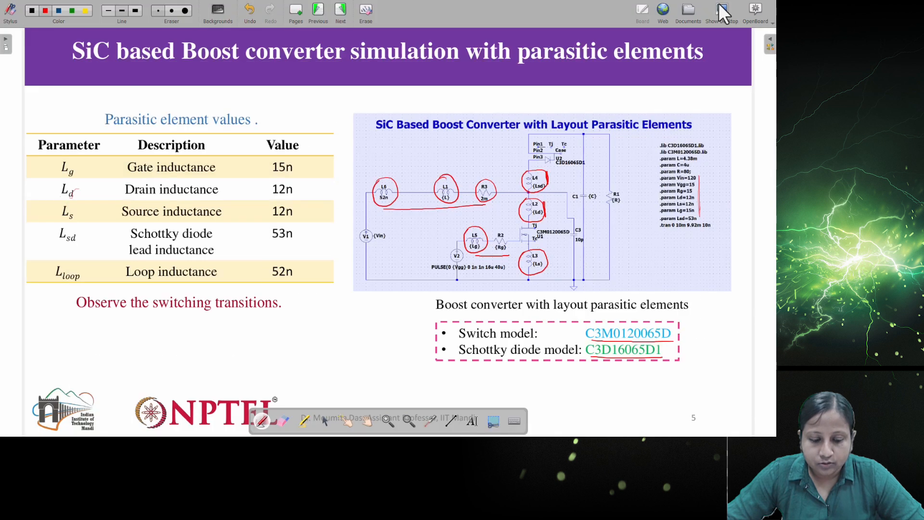
{"action": "left_click", "coordinate": [722, 10]}
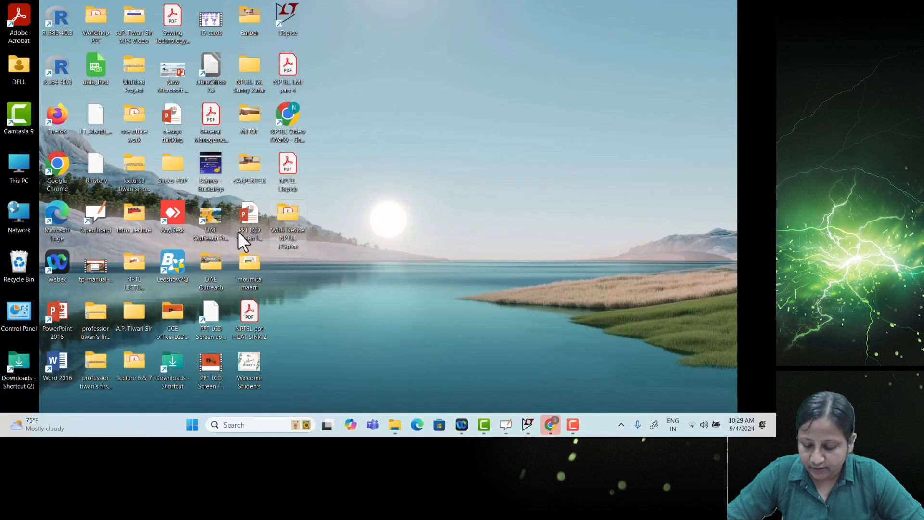
{"action": "double_click", "coordinate": [292, 216]}
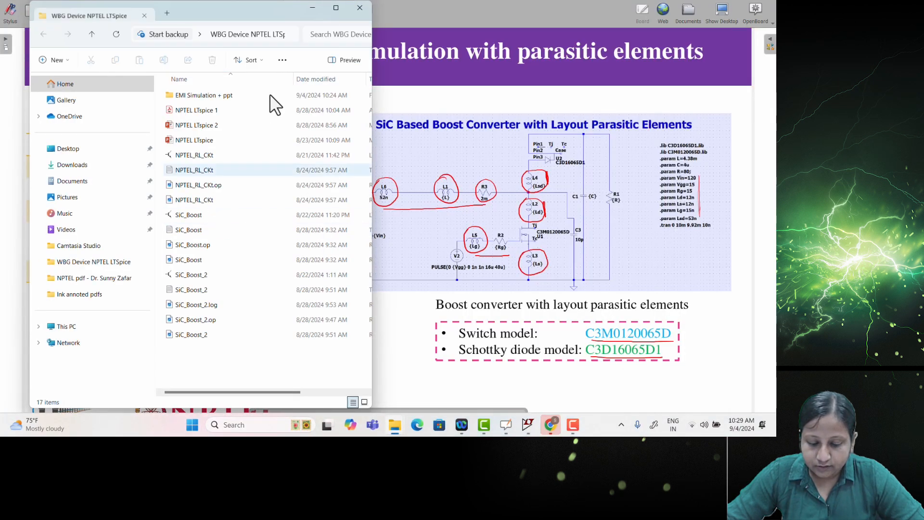
{"action": "left_click", "coordinate": [339, 9]}
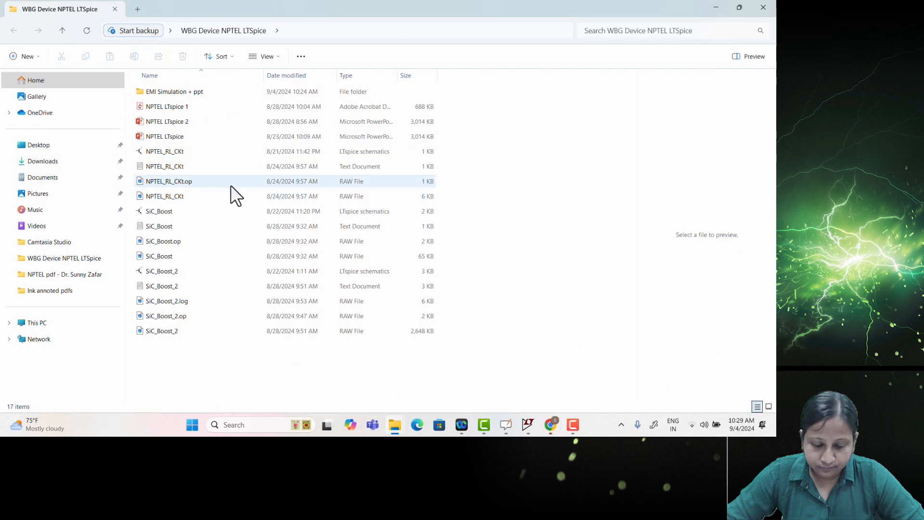
Open the SiC_Boost_2 schematic and run its simulation
{"action": "left_click", "coordinate": [184, 269]}
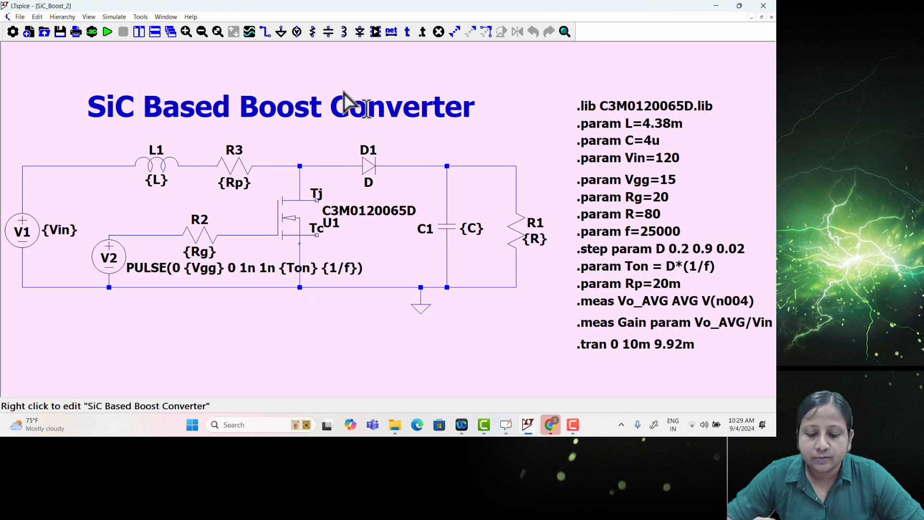
{"action": "left_click", "coordinate": [110, 32]}
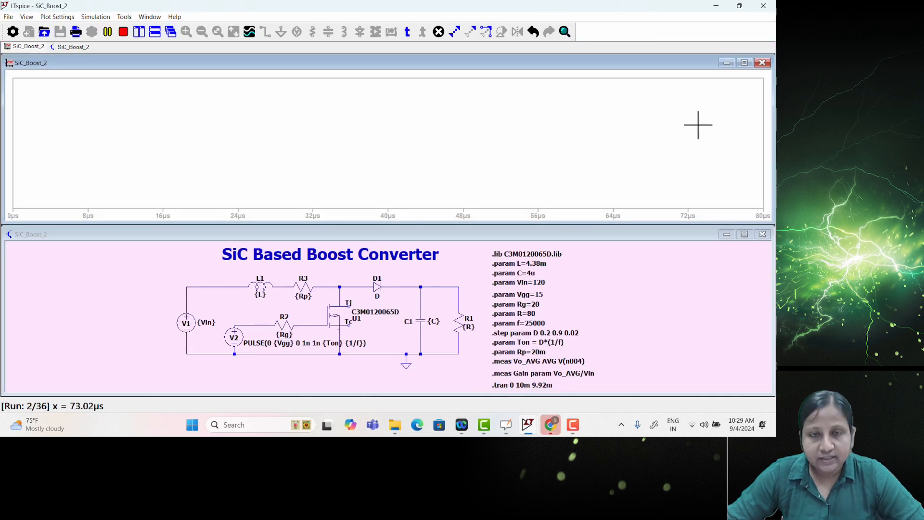
Plot the switch-node voltage V(n003) and the MOSFET drain current Ix(U1:D), and maximize the waveform window
{"action": "left_click", "coordinate": [343, 284]}
{"action": "left_click_drag", "start_coordinate": [344, 284], "coordinate": [339, 354]}
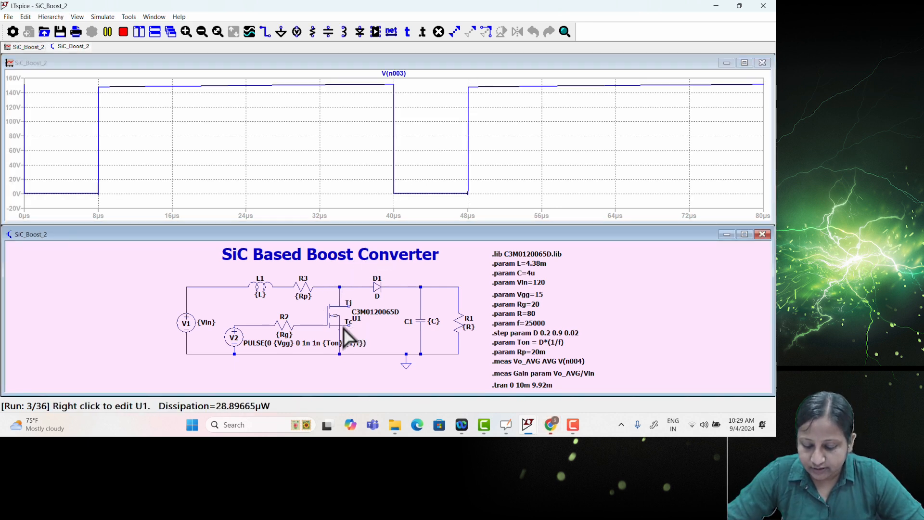
{"action": "left_click", "coordinate": [340, 298]}
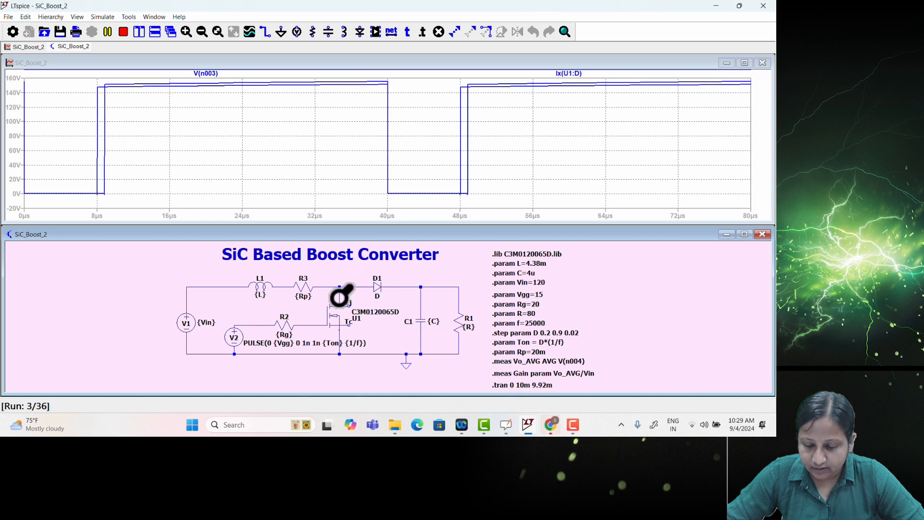
{"action": "double_click", "coordinate": [472, 64]}
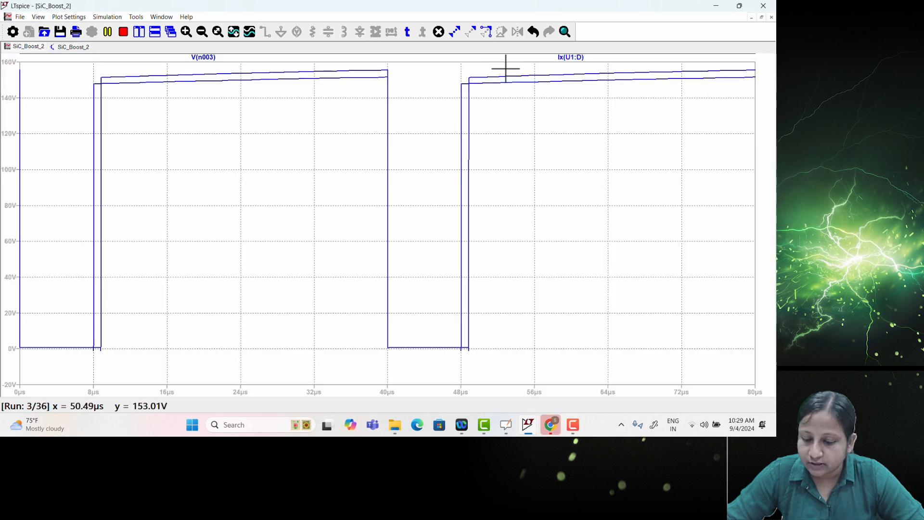
Invert the plotted drain current by changing its trace expression to -Ix(U1:D)
{"action": "right_click", "coordinate": [570, 58]}
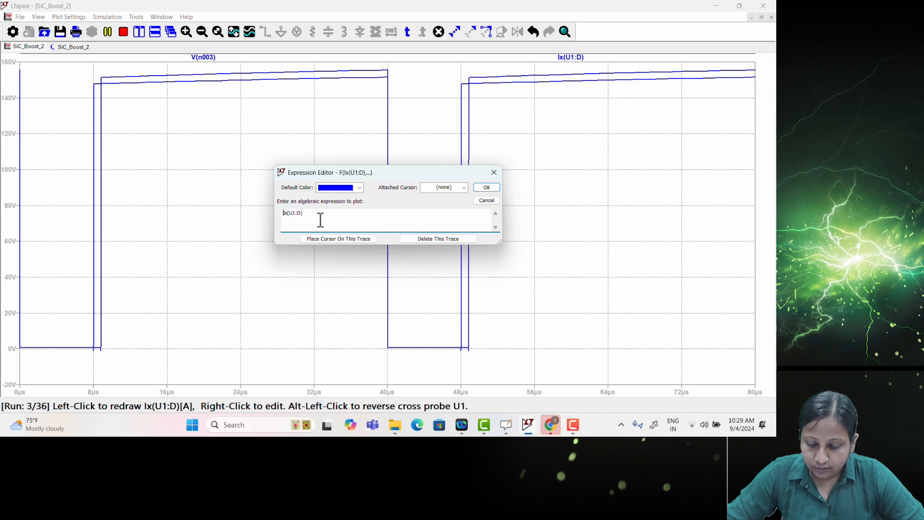
{"action": "type", "text": "-"}
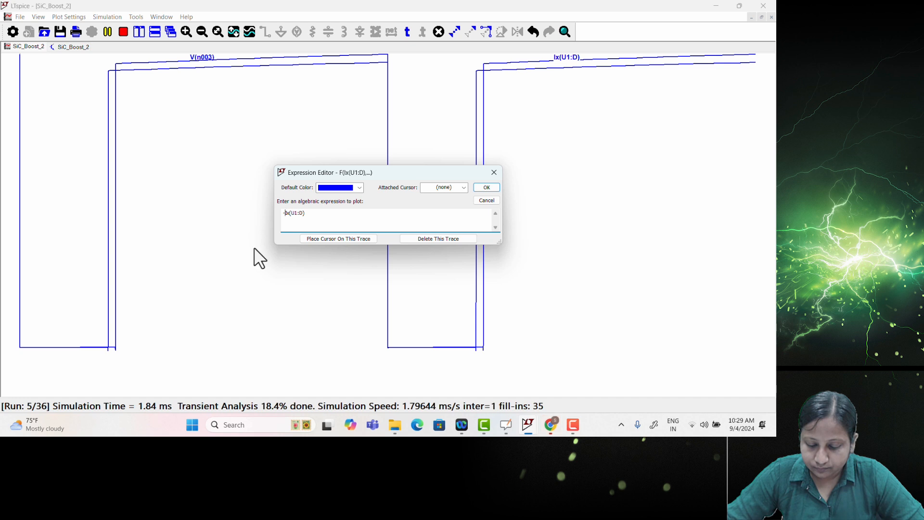
{"action": "left_click", "coordinate": [491, 188]}
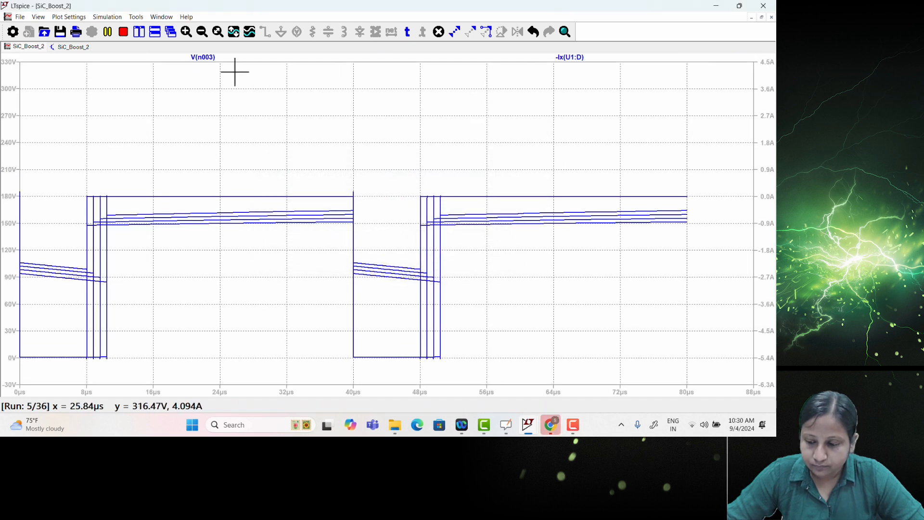
Stop the SiC_Boost_2 simulation and close its waveform and schematic windows
{"action": "right_click", "coordinate": [31, 47]}
{"action": "left_click", "coordinate": [48, 68]}
{"action": "left_click", "coordinate": [105, 32]}
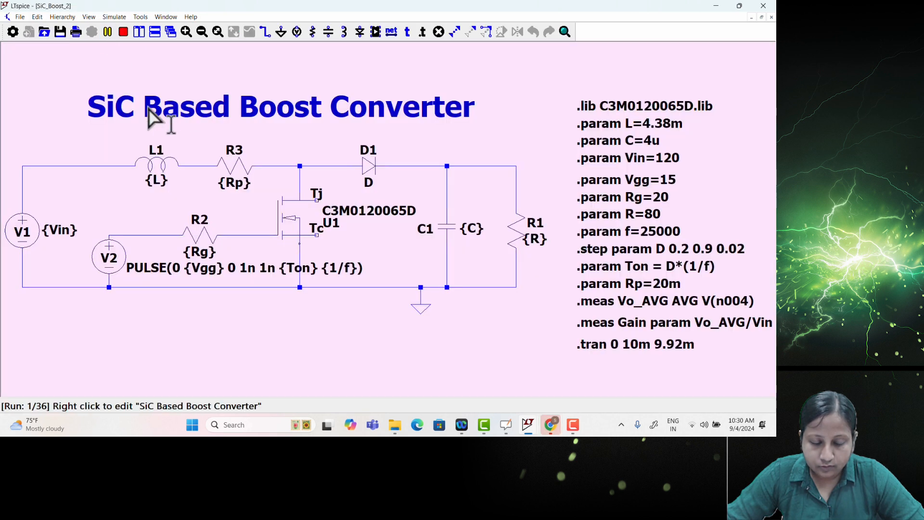
{"action": "left_click", "coordinate": [108, 31]}
{"action": "left_click", "coordinate": [123, 32]}
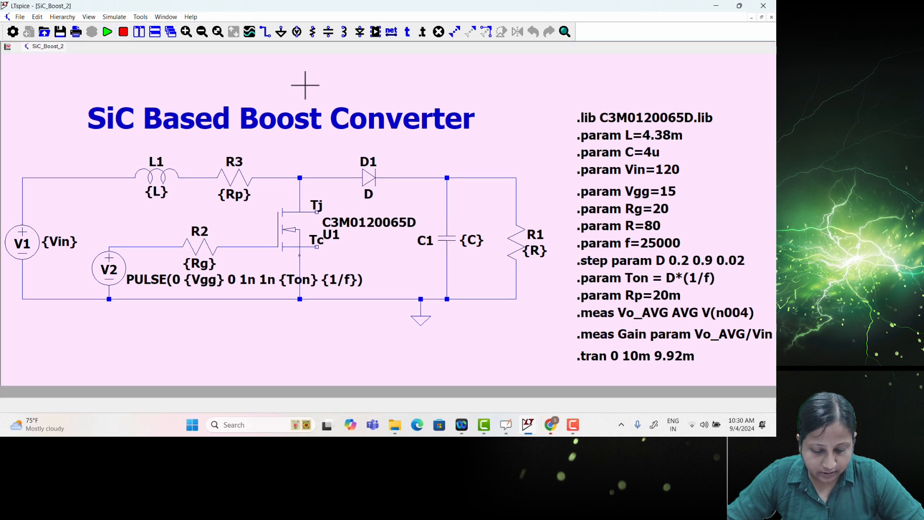
{"action": "left_click", "coordinate": [770, 17]}
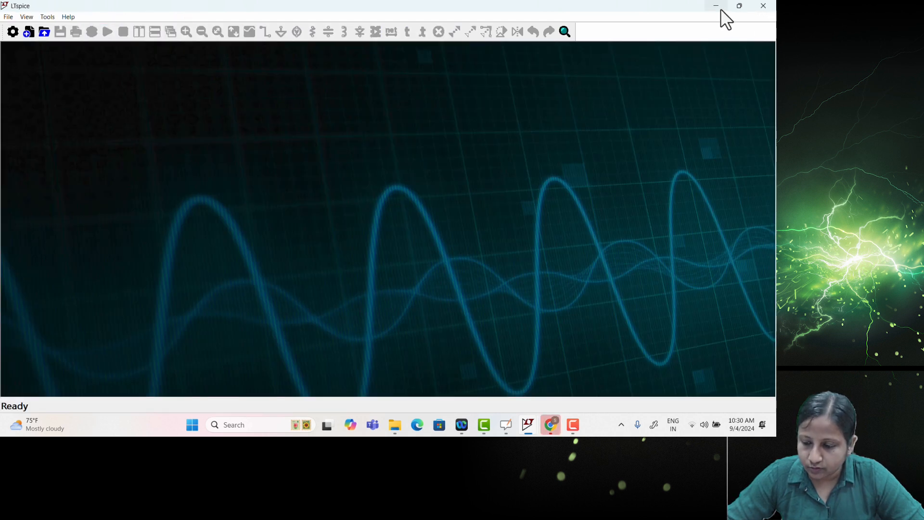
Open the SiC_Boost schematic from the WBG Device NPTEL LTSpice folder and run its simulation
{"action": "left_click", "coordinate": [720, 9]}
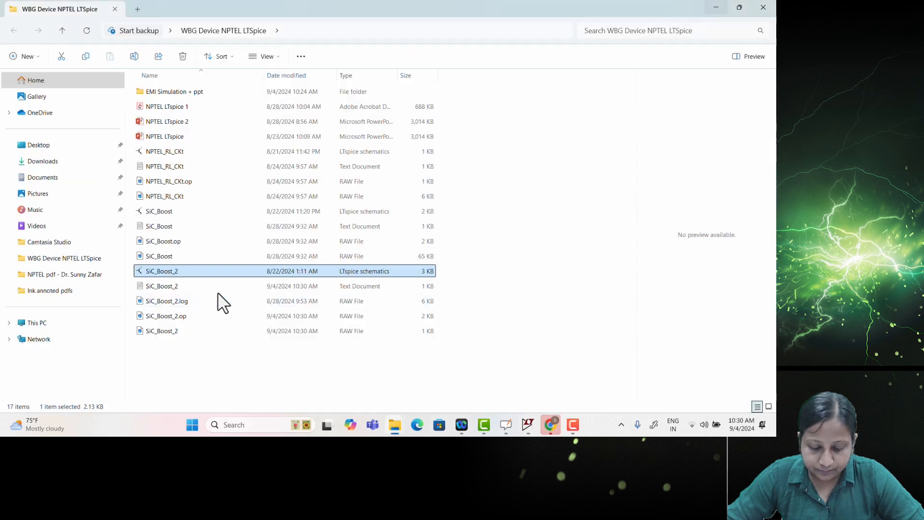
{"action": "double_click", "coordinate": [172, 213]}
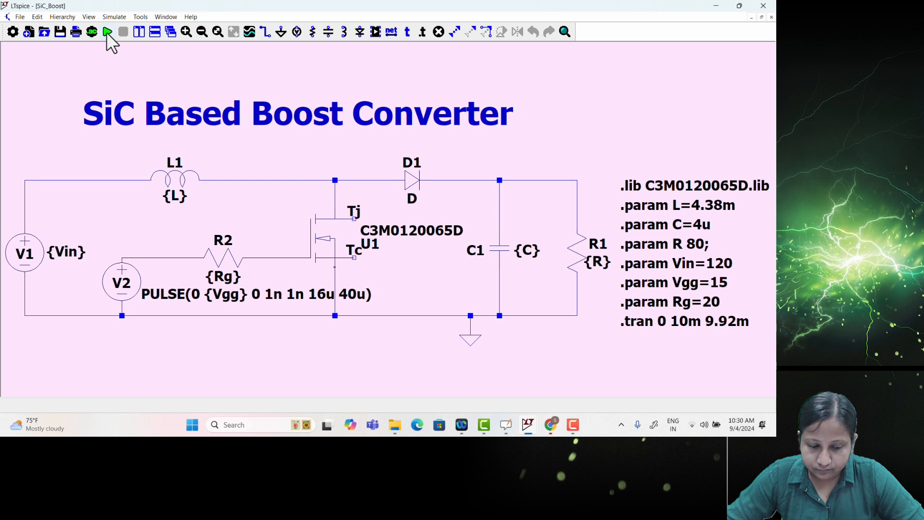
{"action": "left_click", "coordinate": [107, 32]}
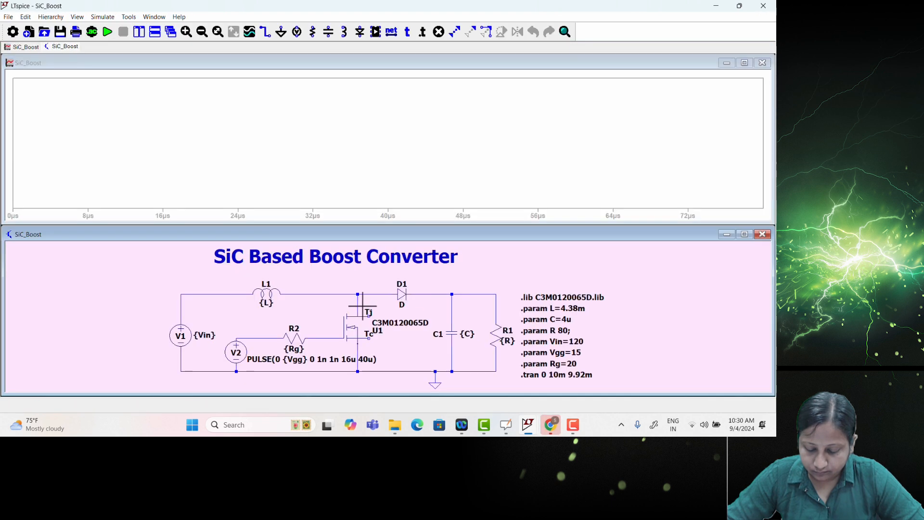
Plot the switch-node voltage V(n002) and the MOSFET drain current Ix(U1:D), and maximize the waveform window
{"action": "left_click", "coordinate": [361, 292]}
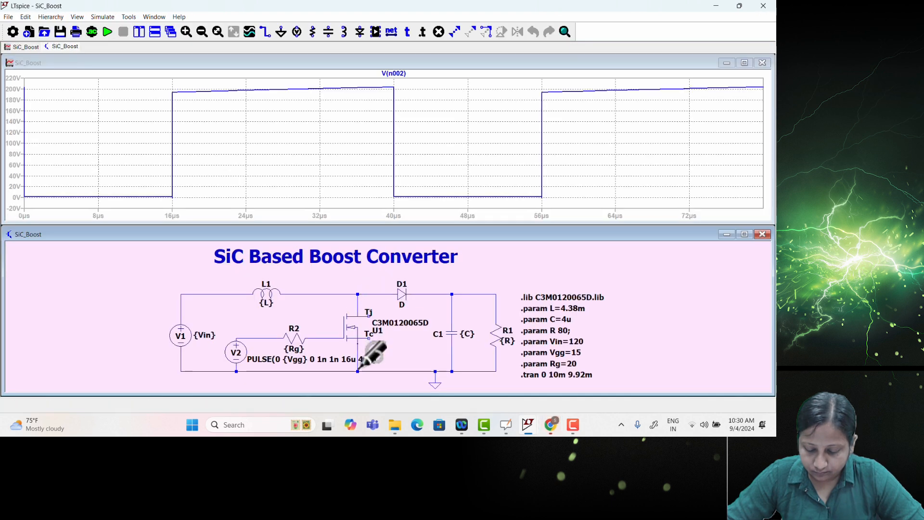
{"action": "left_click", "coordinate": [357, 308]}
{"action": "double_click", "coordinate": [435, 63]}
Add a plot pane above and move the V(n002) trace into it, separate from the drain current
{"action": "right_click", "coordinate": [324, 177]}
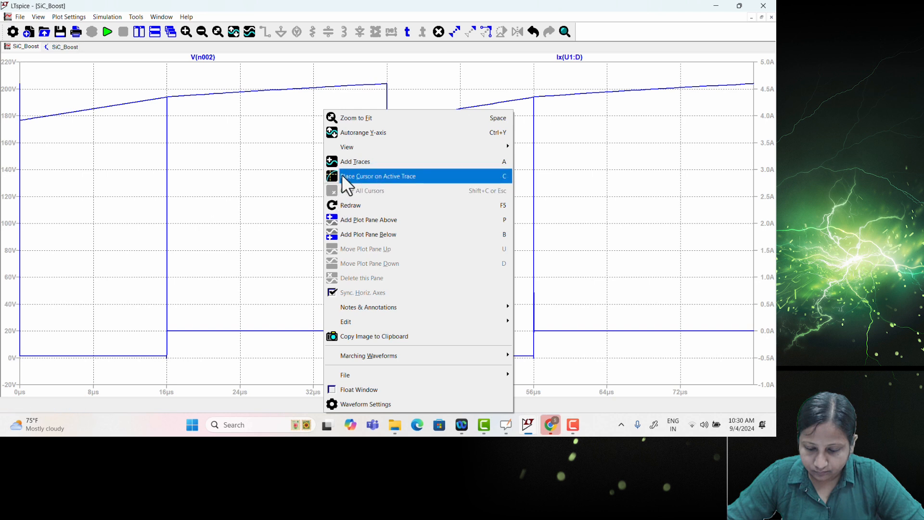
{"action": "left_click", "coordinate": [345, 221]}
{"action": "left_click_drag", "start_coordinate": [219, 221], "coordinate": [309, 137]}
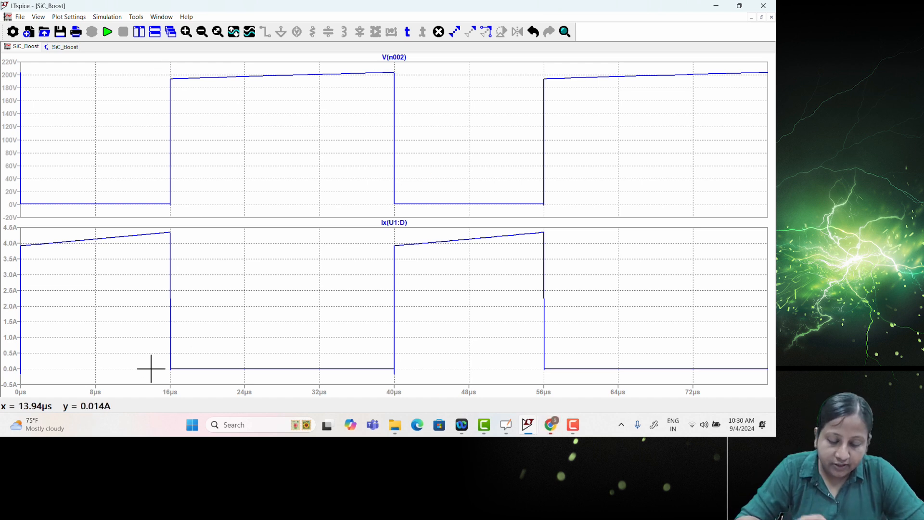
Examine the turn-off transition near 16 µs in the voltage and drain current, zoomed to about 15.84–16.28 µs
{"action": "left_click_drag", "start_coordinate": [158, 72], "coordinate": [187, 215]}
{"action": "left_click_drag", "start_coordinate": [320, 71], "coordinate": [408, 204]}
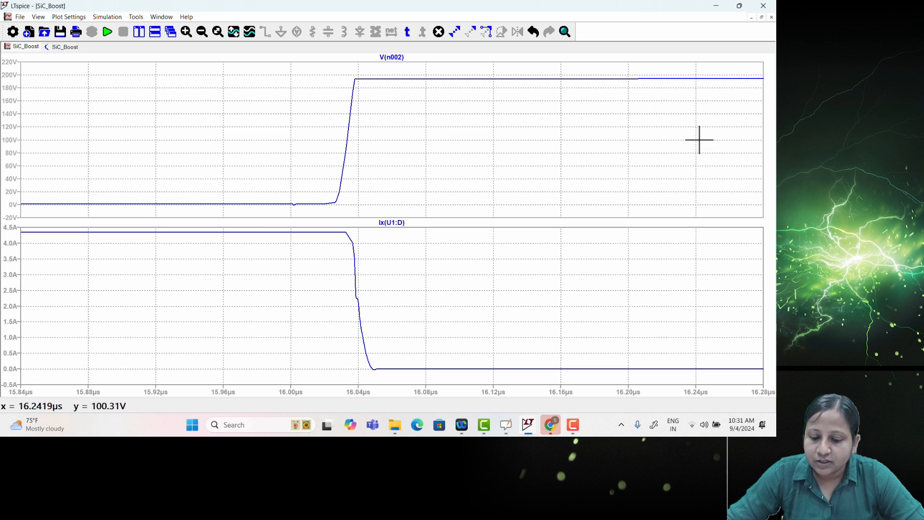
Examine the turn-on transition near 40 µs in the voltage and drain current, zoomed to about 39.984–40.044 µs
{"action": "right_click", "coordinate": [362, 111]}
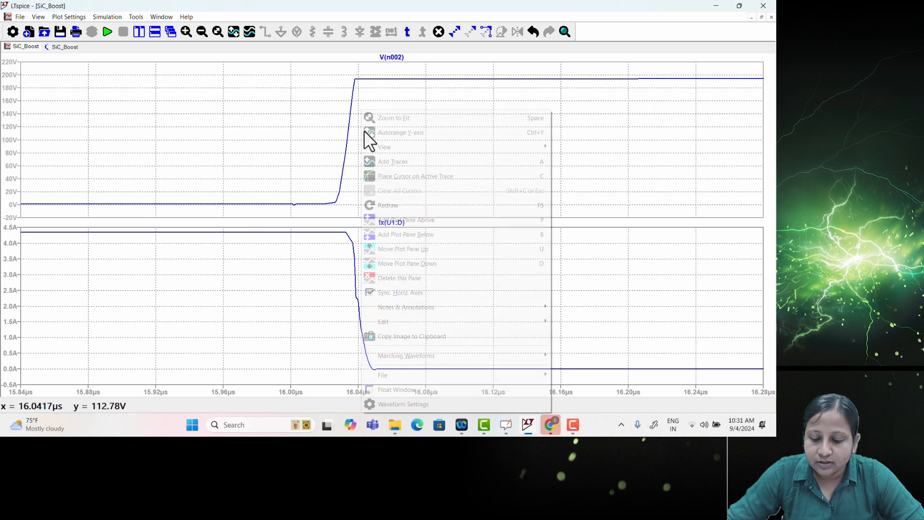
{"action": "left_click", "coordinate": [384, 119]}
{"action": "left_click_drag", "start_coordinate": [383, 66], "coordinate": [416, 213]}
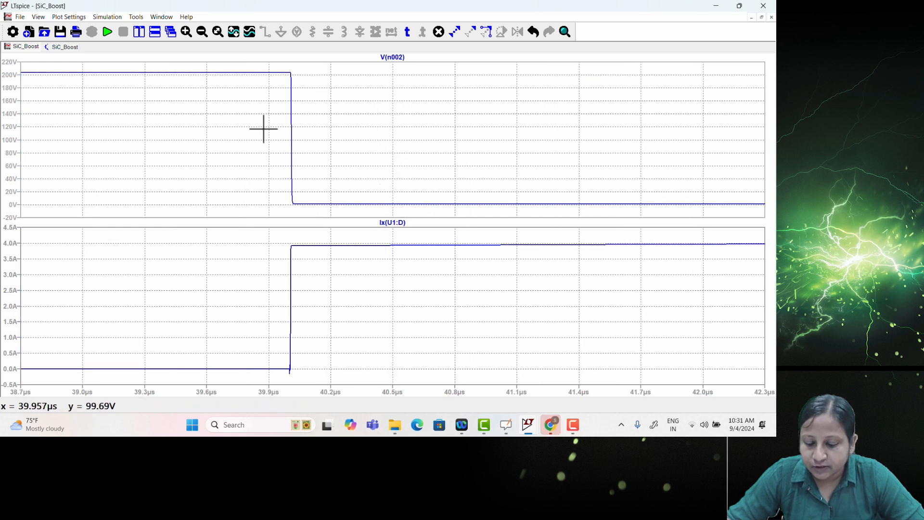
{"action": "left_click_drag", "start_coordinate": [266, 69], "coordinate": [361, 217]}
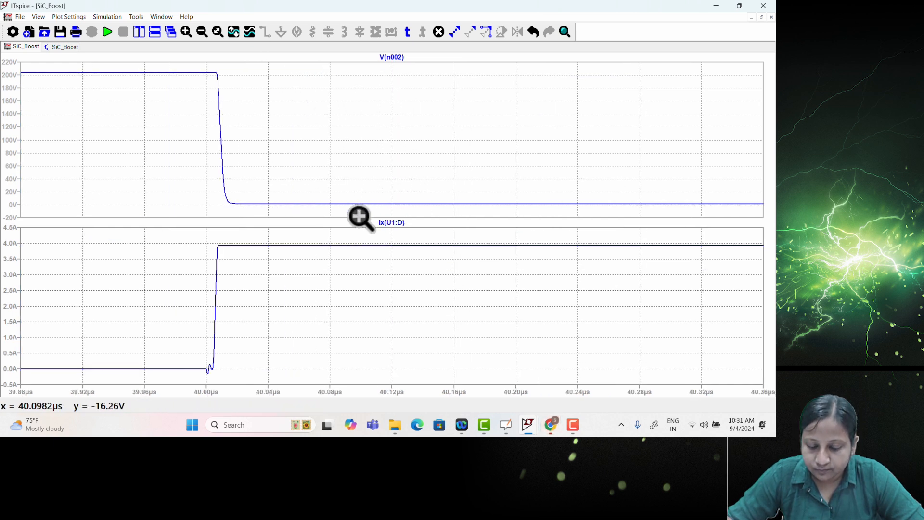
{"action": "left_click_drag", "start_coordinate": [184, 67], "coordinate": [273, 214]}
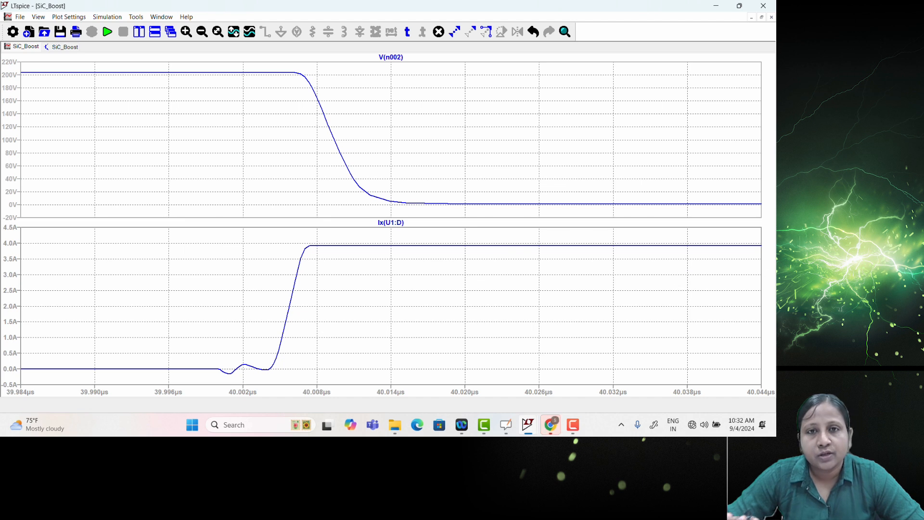
Switch to the SiC_Boost simulation with layout parasitics and delete the V(N007,N011) and I(L2) traces from its plot panes
{"action": "mouse_move", "coordinate": [528, 425]}
{"action": "left_click", "coordinate": [436, 388]}
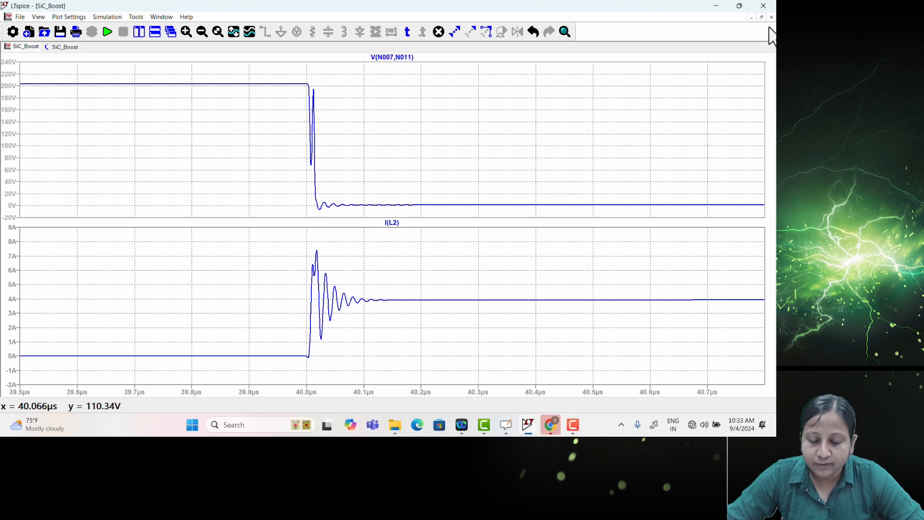
{"action": "left_click", "coordinate": [61, 46]}
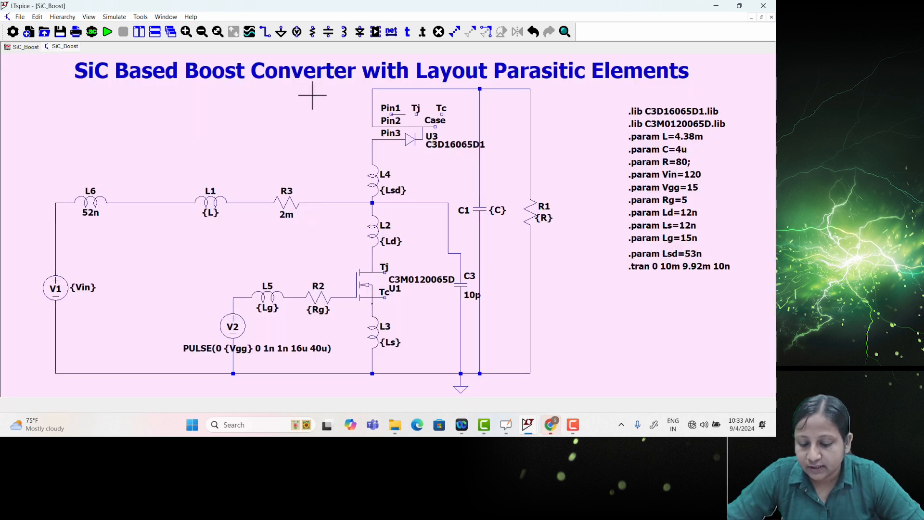
{"action": "left_click", "coordinate": [27, 48]}
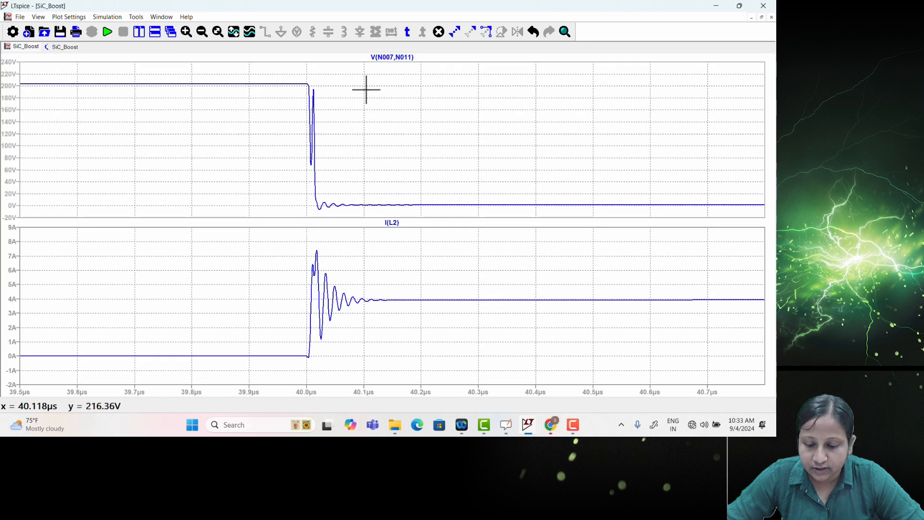
{"action": "right_click", "coordinate": [392, 57]}
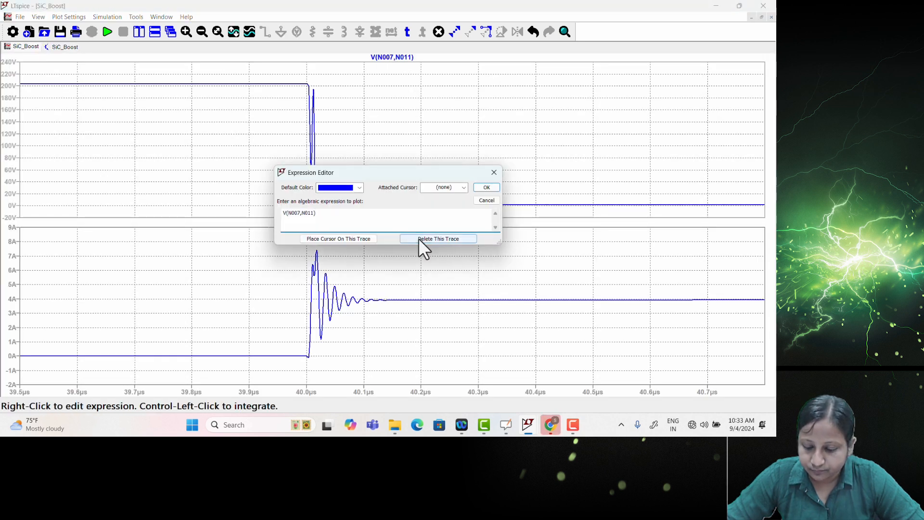
{"action": "left_click", "coordinate": [418, 238]}
{"action": "right_click", "coordinate": [388, 223]}
{"action": "left_click", "coordinate": [413, 238]}
Plot the voltage across Schottky diode U3 as V(N002,N001) and show its transition near 40 µs over about 39.83–40.60 µs
{"action": "left_click", "coordinate": [51, 46]}
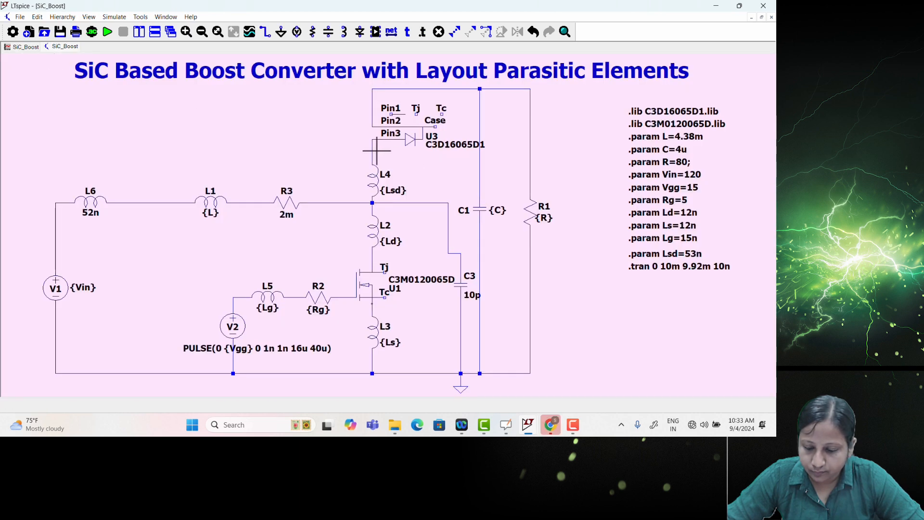
{"action": "left_click_drag", "start_coordinate": [376, 140], "coordinate": [371, 99]}
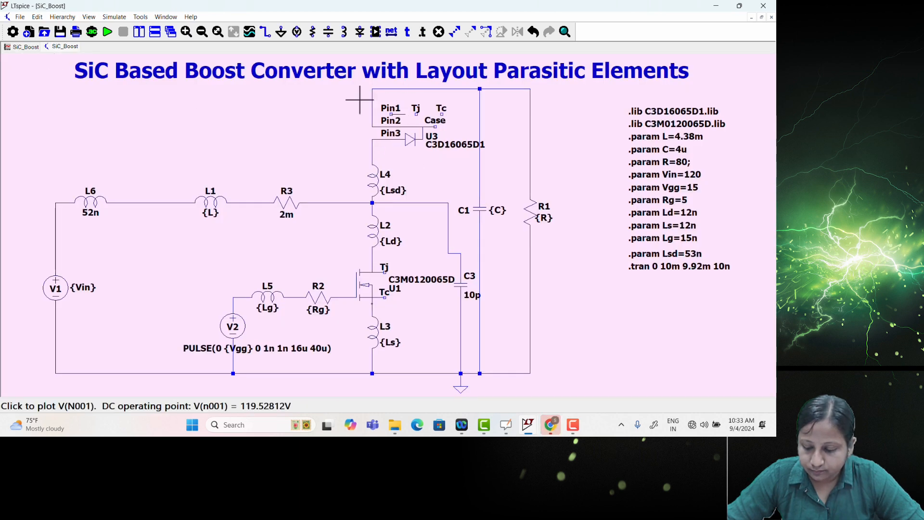
{"action": "left_click", "coordinate": [35, 47]}
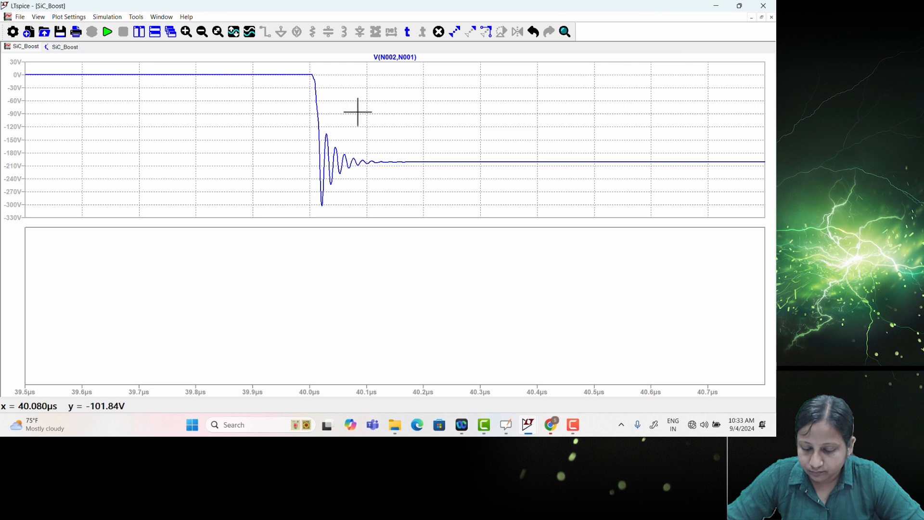
{"action": "right_click", "coordinate": [364, 89]}
{"action": "left_click", "coordinate": [379, 95]}
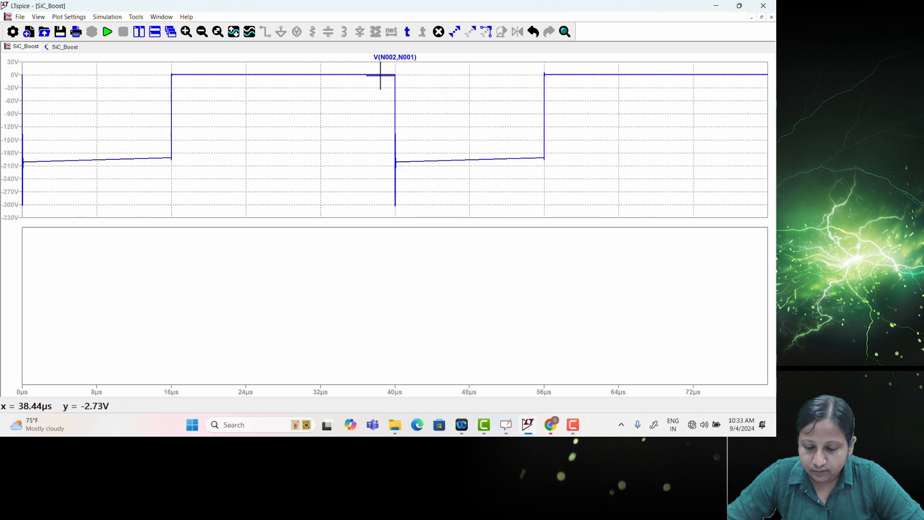
{"action": "left_click_drag", "start_coordinate": [379, 68], "coordinate": [425, 215]}
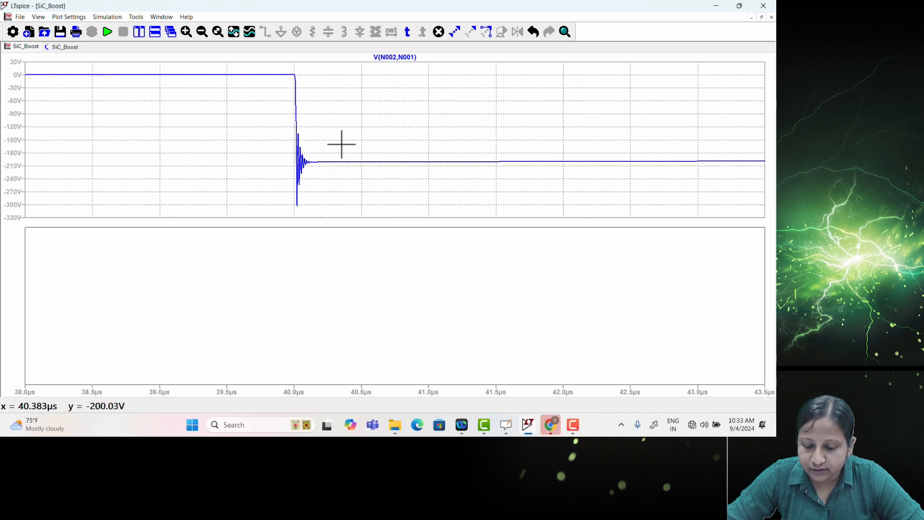
{"action": "left_click_drag", "start_coordinate": [272, 72], "coordinate": [375, 212]}
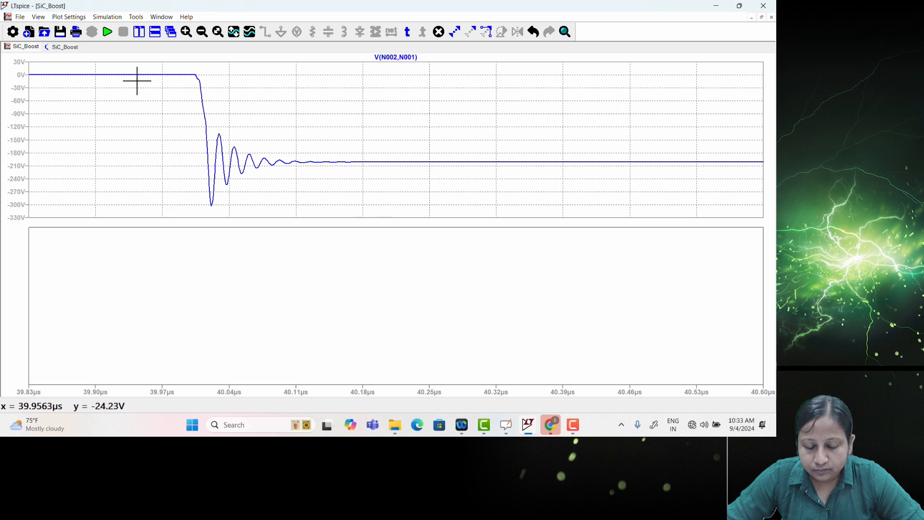
Plot the inverted diode lead current -I(L4) in the empty lower pane, and switch to the OpenBoard slides
{"action": "left_click", "coordinate": [61, 47]}
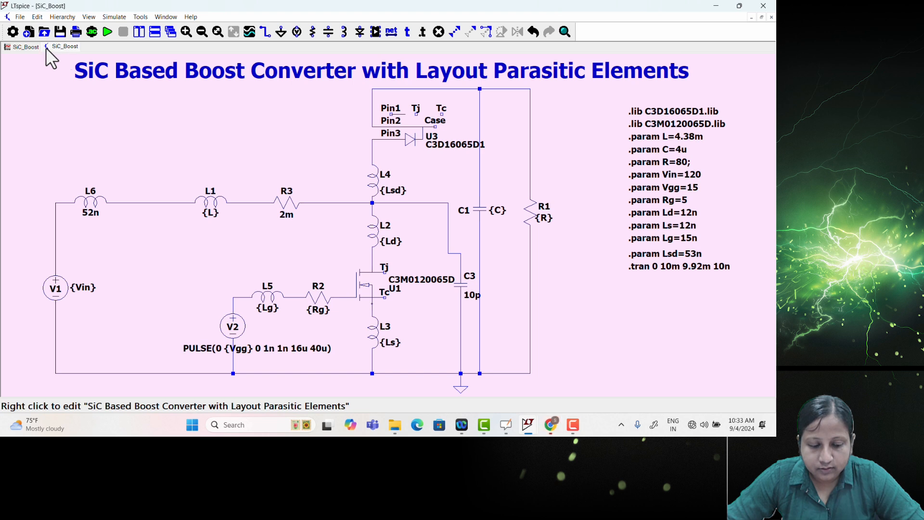
{"action": "left_click", "coordinate": [25, 46]}
{"action": "left_click_drag", "start_coordinate": [560, 58], "coordinate": [476, 332]}
{"action": "right_click", "coordinate": [392, 224]}
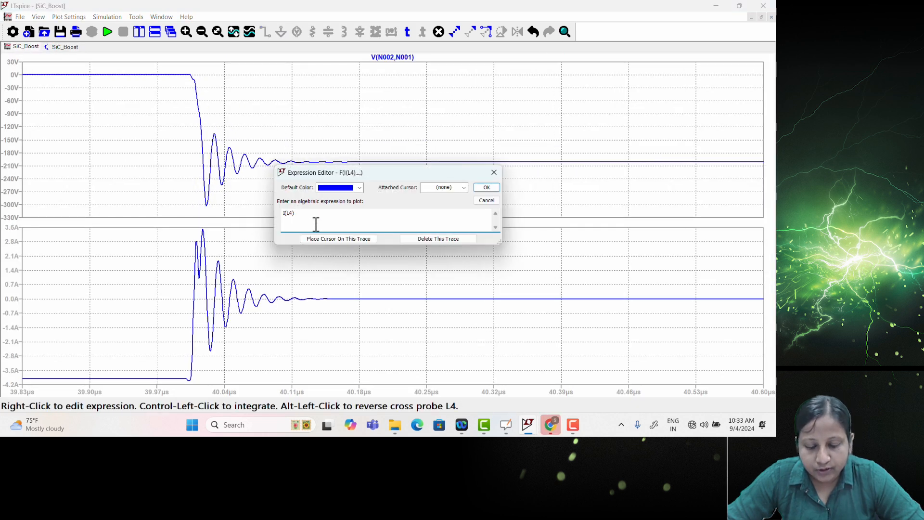
{"action": "type", "text": "-"}
{"action": "key", "text": "Return"}
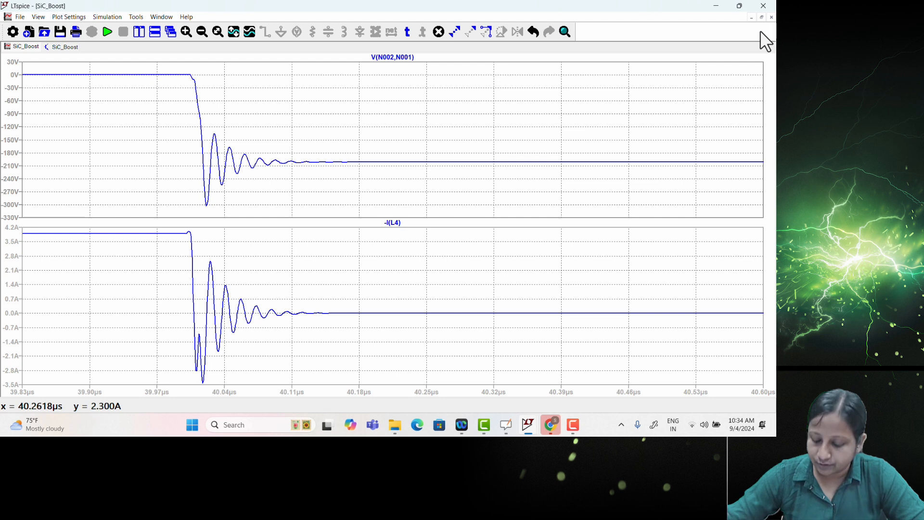
{"action": "mouse_move", "coordinate": [550, 424]}
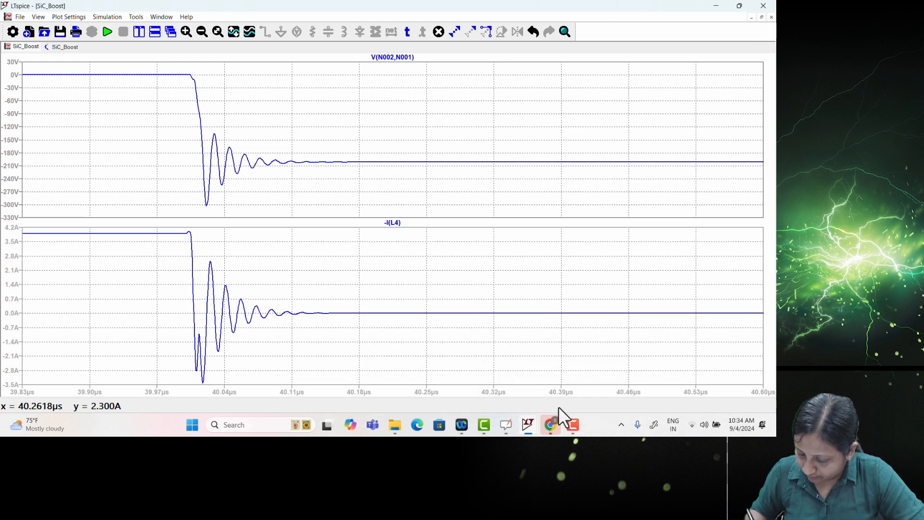
{"action": "left_click", "coordinate": [506, 424]}
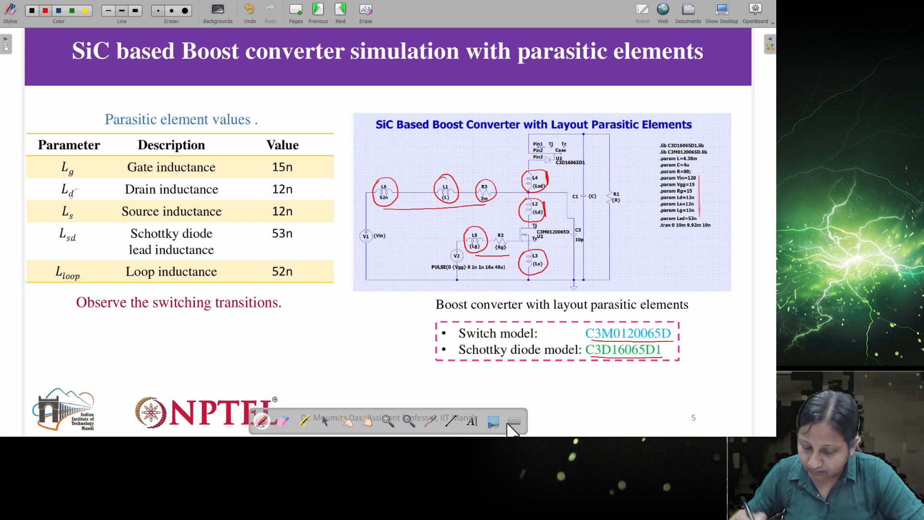
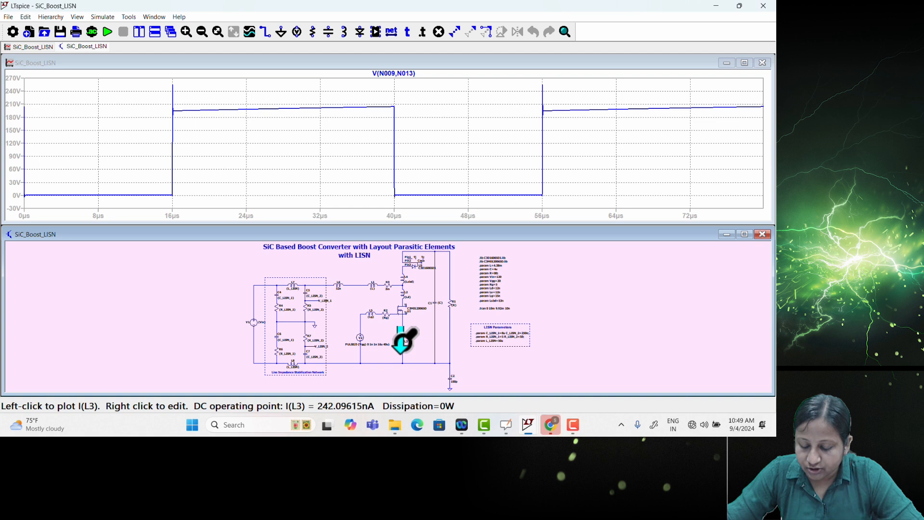
Plot the source inductor current I(L3) of the LISN circuit and move it into a new pane above V(N009,N013) in the maximized waveform window
{"action": "left_click", "coordinate": [402, 339]}
{"action": "left_click", "coordinate": [461, 64]}
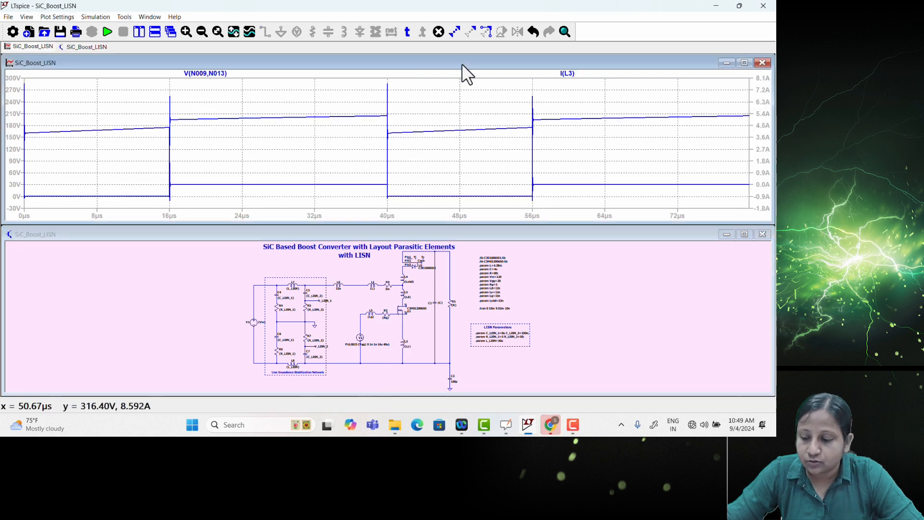
{"action": "double_click", "coordinate": [461, 63]}
{"action": "right_click", "coordinate": [473, 142]}
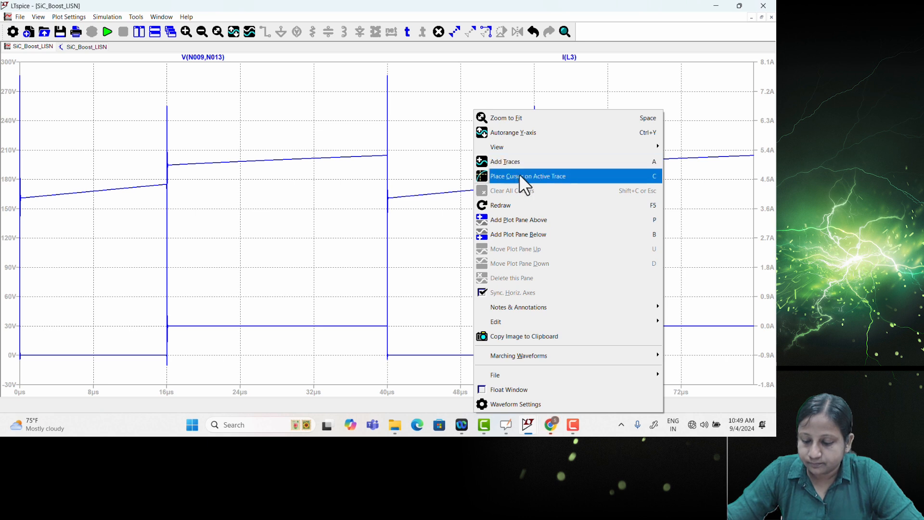
{"action": "left_click", "coordinate": [516, 219]}
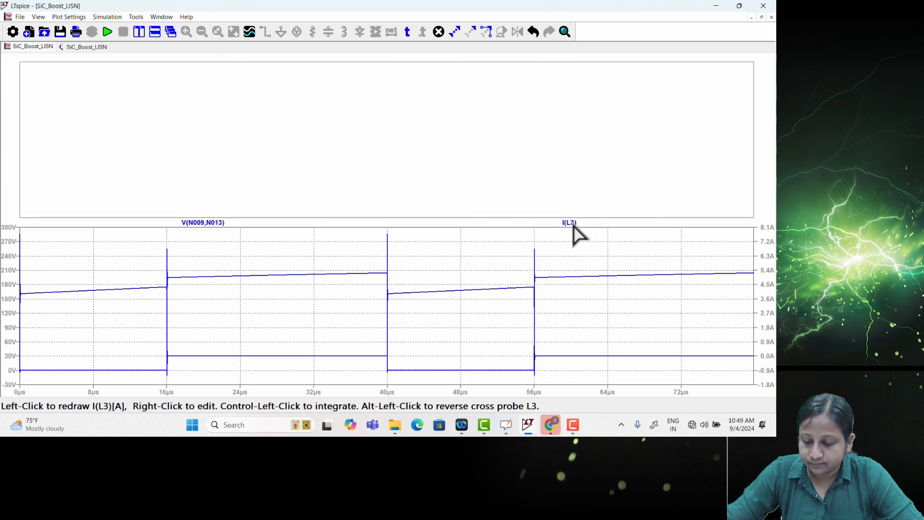
{"action": "left_click_drag", "start_coordinate": [573, 224], "coordinate": [573, 166]}
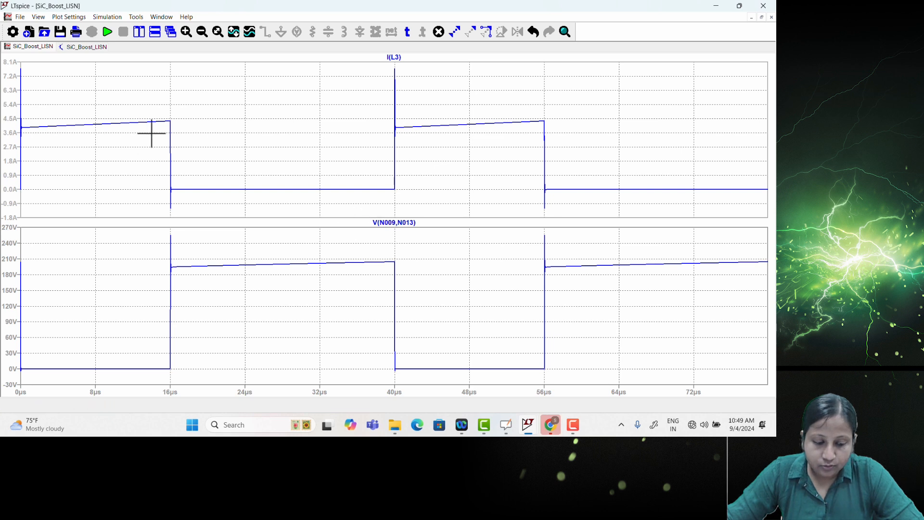
Examine the I(L3) and V(N009,N013) transitions near 16 µs and 40 µs, zoomed to about 15.88–16.36 µs and 39.92–40.32 µs
{"action": "left_click_drag", "start_coordinate": [159, 108], "coordinate": [195, 212]}
{"action": "left_click_drag", "start_coordinate": [227, 77], "coordinate": [310, 206]}
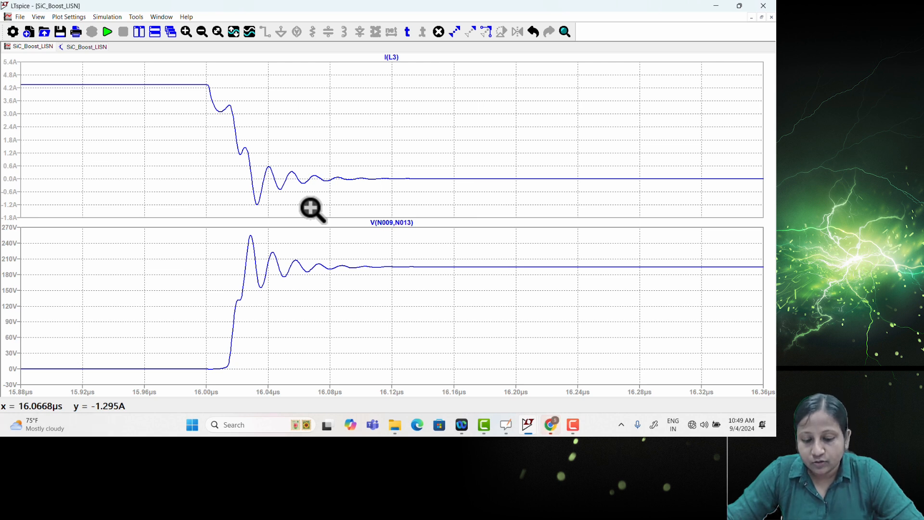
{"action": "right_click", "coordinate": [342, 134]}
{"action": "left_click", "coordinate": [376, 118]}
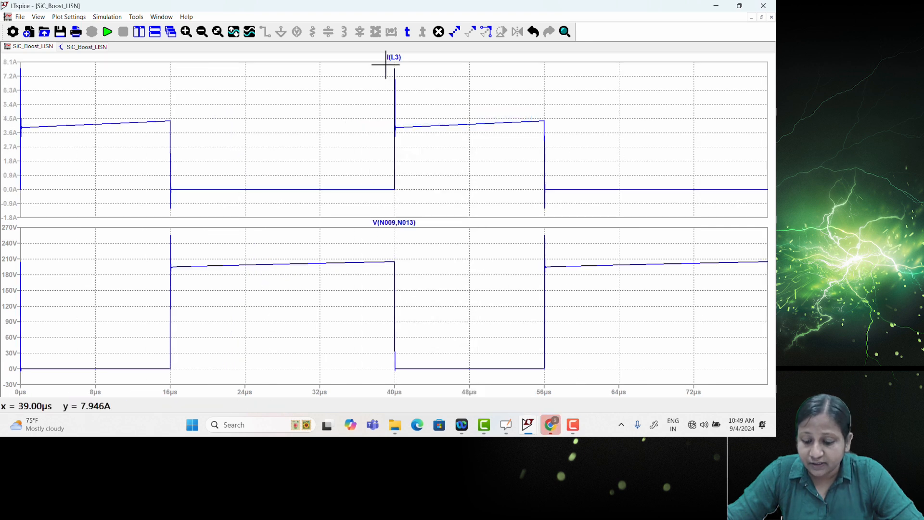
{"action": "left_click_drag", "start_coordinate": [386, 64], "coordinate": [414, 191]}
{"action": "left_click_drag", "start_coordinate": [273, 67], "coordinate": [355, 214]}
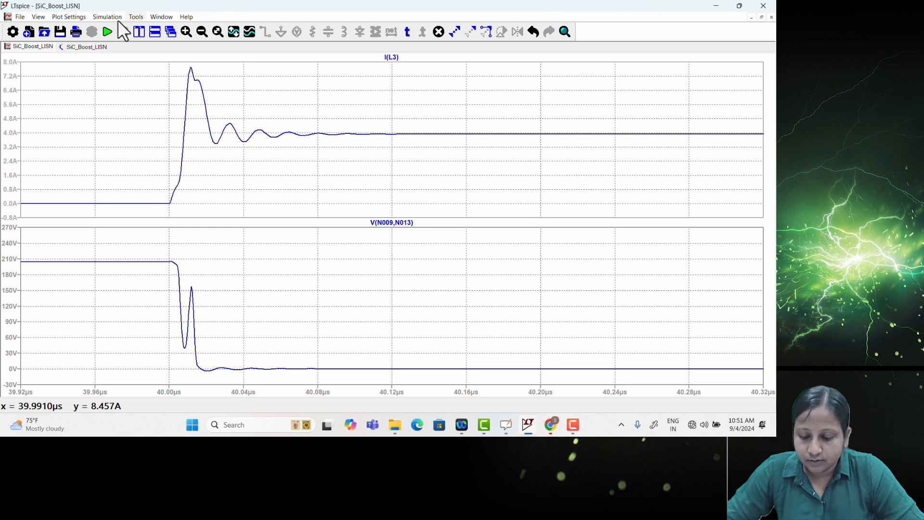
Add an empty plot pane above the L3 current in the SiC_Boost_LISN waveforms and delete the I(L3) trace
{"action": "left_click", "coordinate": [91, 49]}
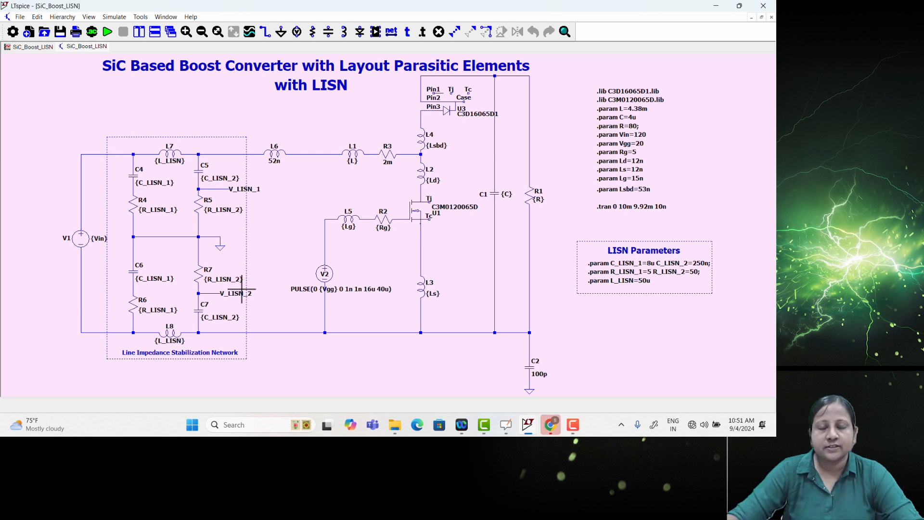
{"action": "left_click", "coordinate": [28, 46]}
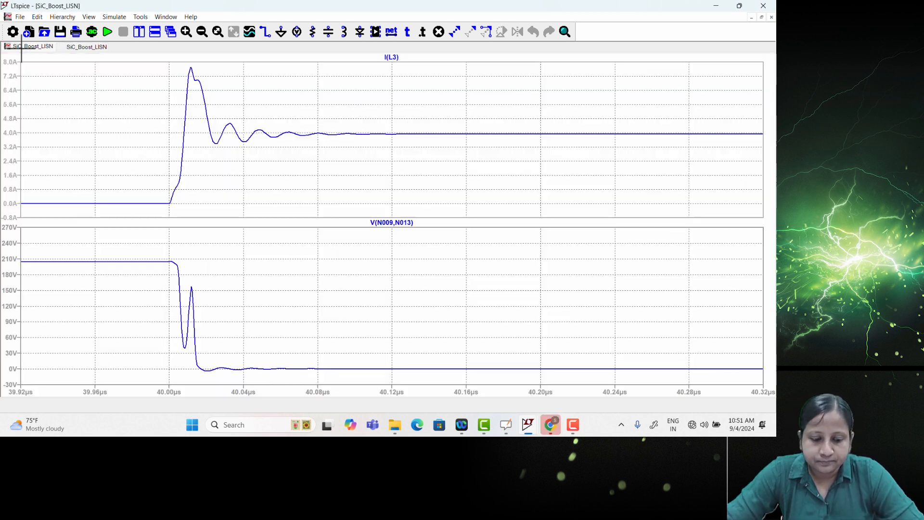
{"action": "right_click", "coordinate": [329, 160]}
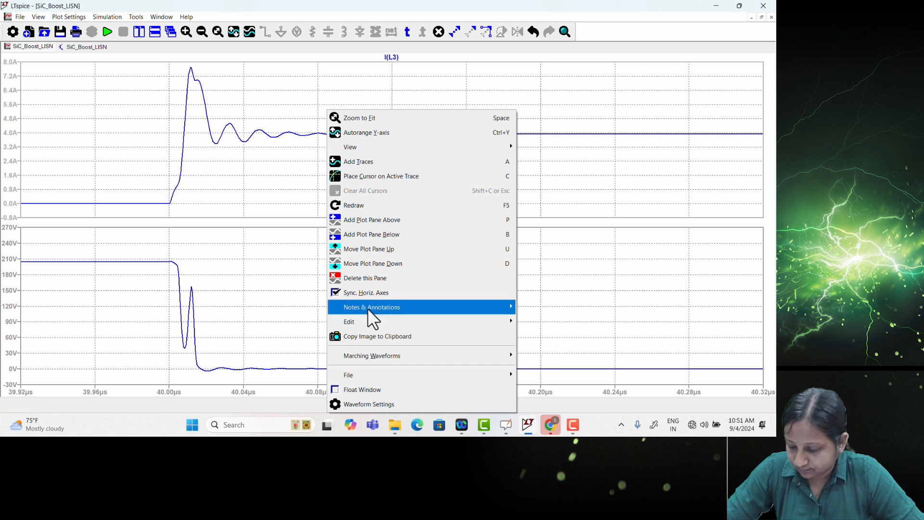
{"action": "left_click", "coordinate": [370, 222]}
{"action": "right_click", "coordinate": [392, 168]}
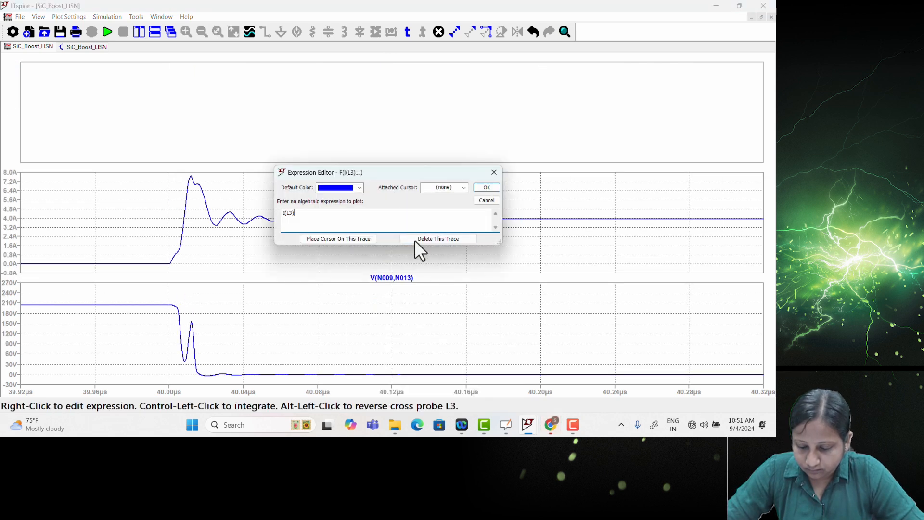
{"action": "left_click", "coordinate": [431, 241]}
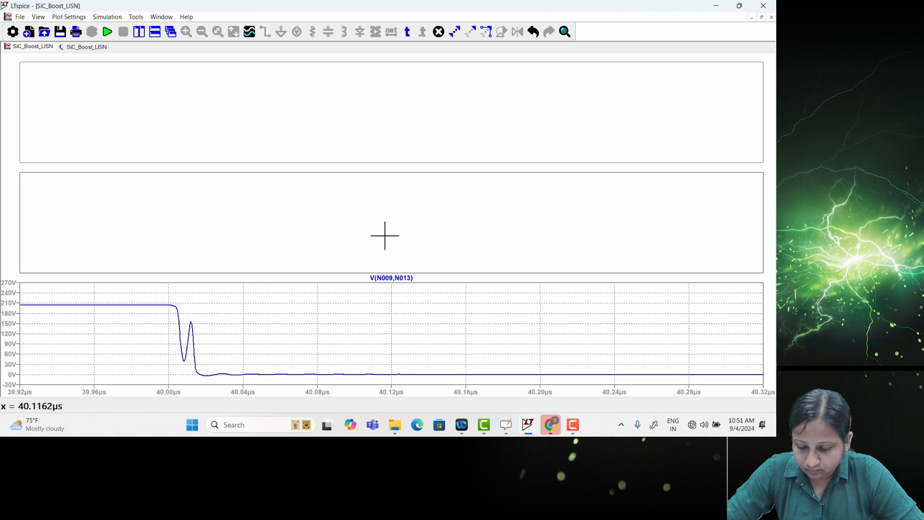
Plot the LISN voltage V(v_lisn_1) in the empty uppermost pane and fit the waveforms to the full time range
{"action": "right_click", "coordinate": [357, 110]}
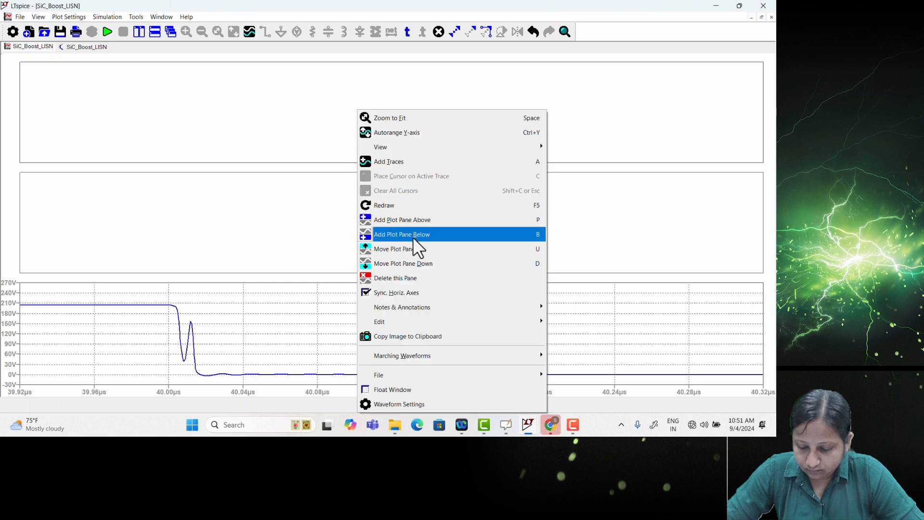
{"action": "left_click", "coordinate": [406, 162]}
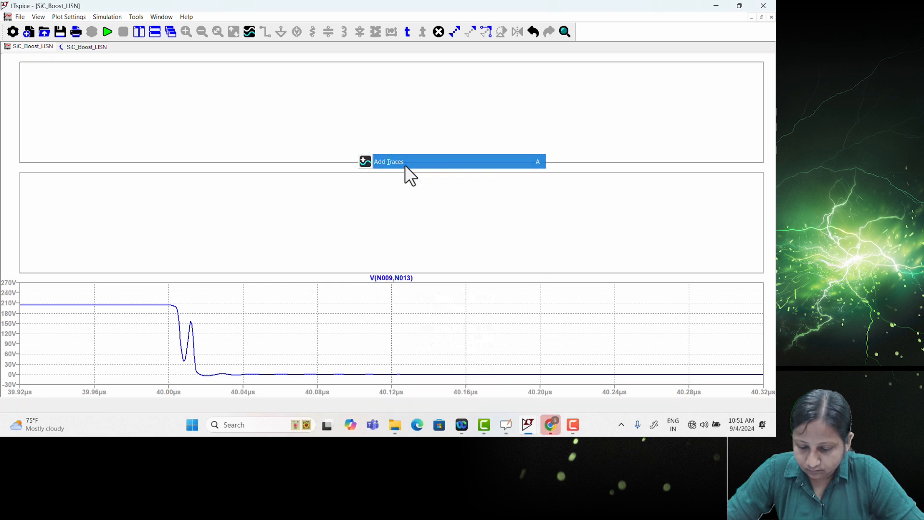
{"action": "left_click", "coordinate": [288, 162]}
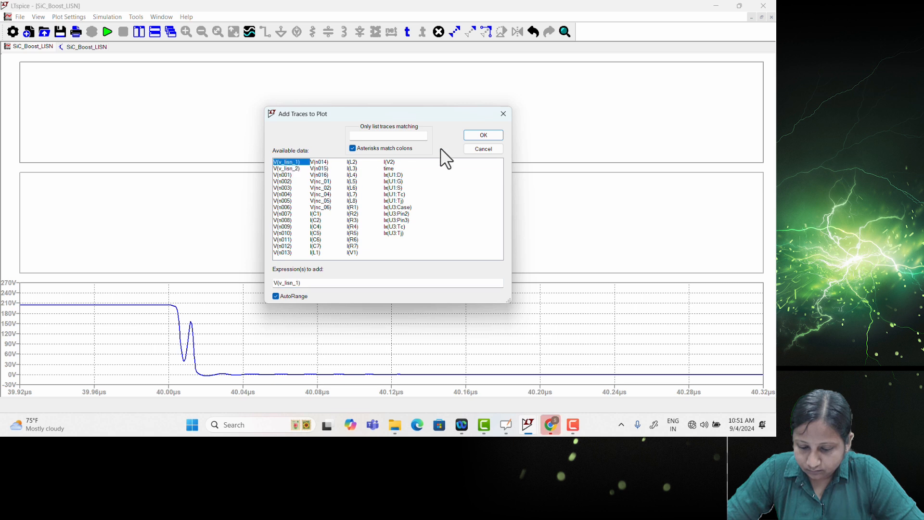
{"action": "left_click", "coordinate": [482, 135]}
{"action": "right_click", "coordinate": [407, 99]}
{"action": "left_click", "coordinate": [433, 92]}
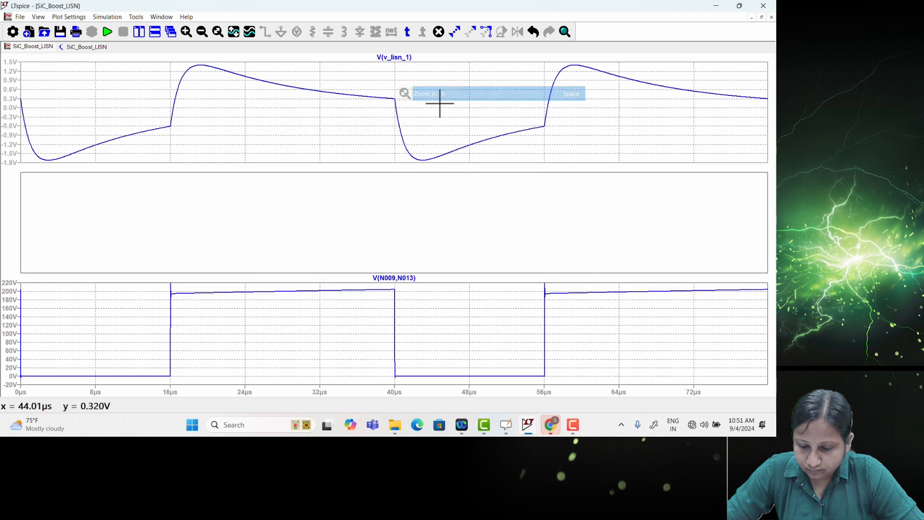
Plot the LISN voltage V(v_lisn_2) in the empty middle pane
{"action": "right_click", "coordinate": [356, 202]}
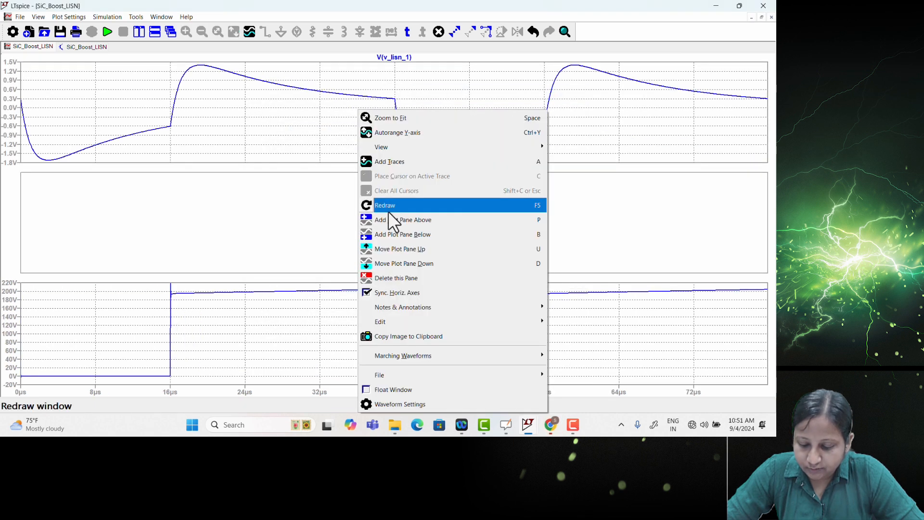
{"action": "left_click", "coordinate": [394, 161]}
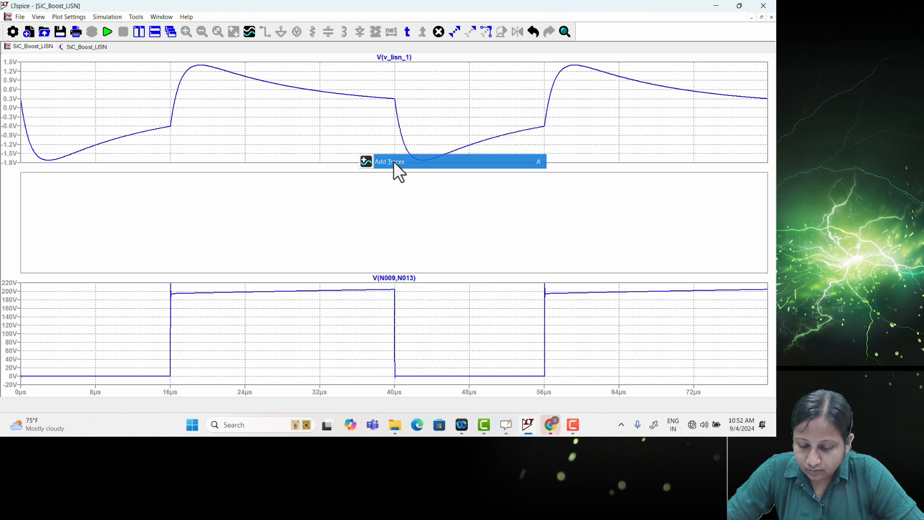
{"action": "double_click", "coordinate": [288, 168]}
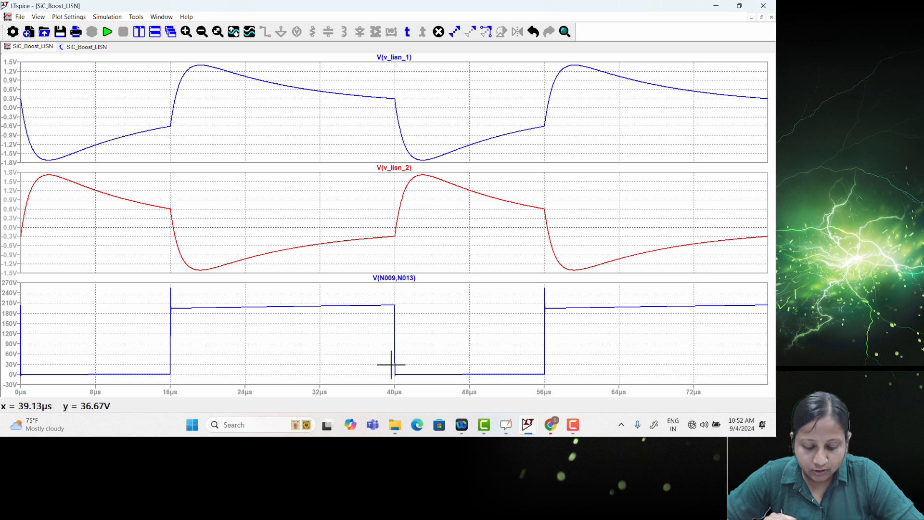
Replace the V(N009,N013) trace in the lowest pane with the MOSFET gate-source voltage V(N012,N013), probed differentially on the LISN schematic
{"action": "left_click", "coordinate": [405, 278]}
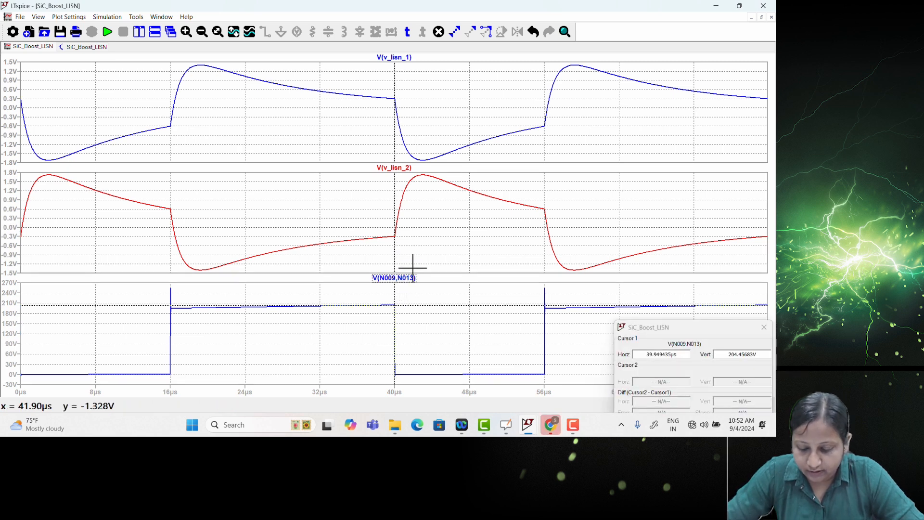
{"action": "right_click", "coordinate": [403, 283]}
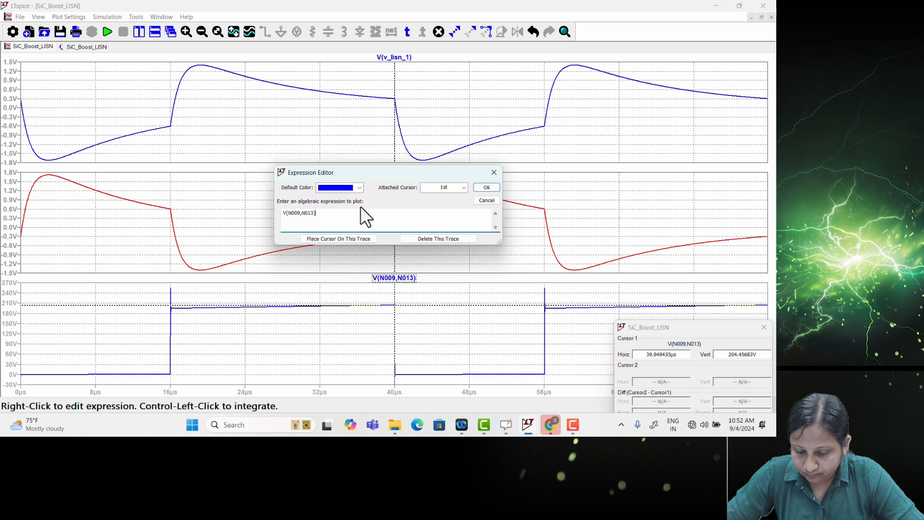
{"action": "left_click", "coordinate": [415, 238]}
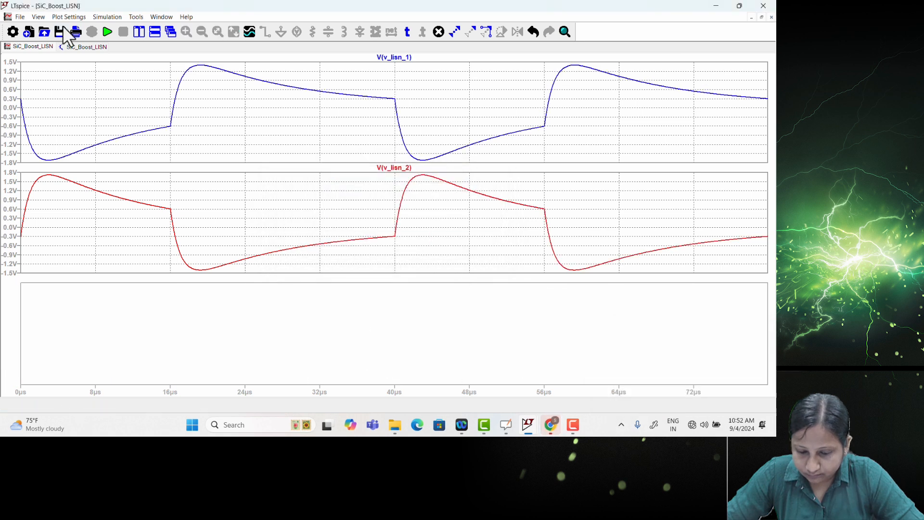
{"action": "left_click", "coordinate": [80, 46]}
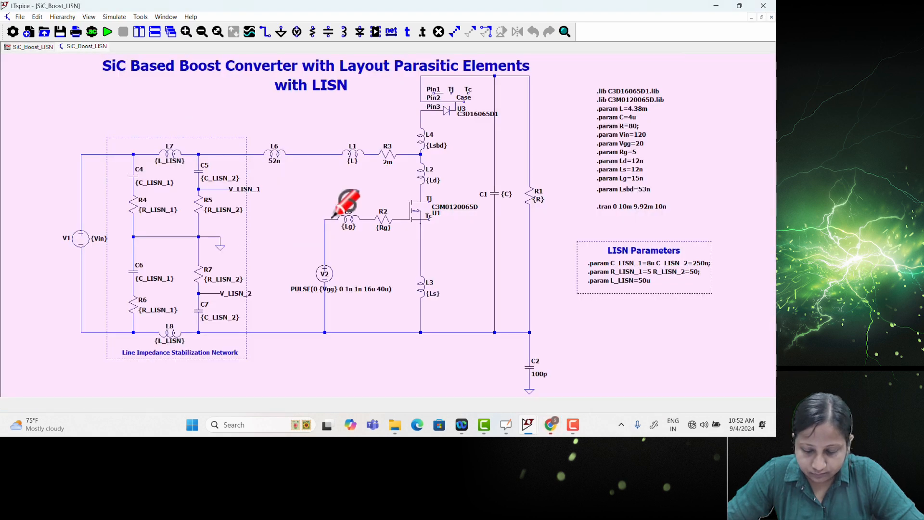
{"action": "left_click_drag", "start_coordinate": [402, 219], "coordinate": [421, 258]}
{"action": "left_click", "coordinate": [33, 46]}
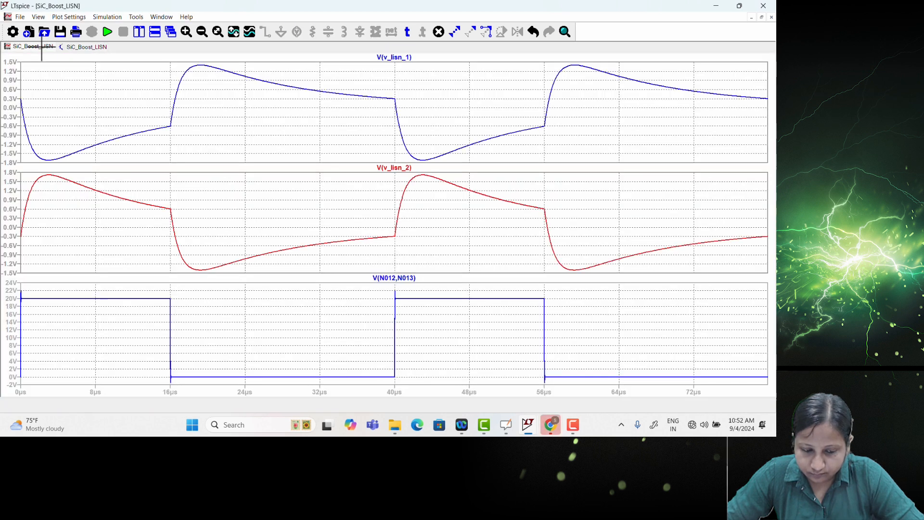
Examine the LISN voltages and V(N012,N013) around the 40 µs transition, zoomed to about 39.0–40.6 µs, and restore the full time range
{"action": "mouse_move", "coordinate": [376, 285]}
{"action": "left_mouse_down"}
{"action": "mouse_move", "coordinate": [395, 296]}
{"action": "mouse_move", "coordinate": [380, 286]}
{"action": "left_mouse_up"}
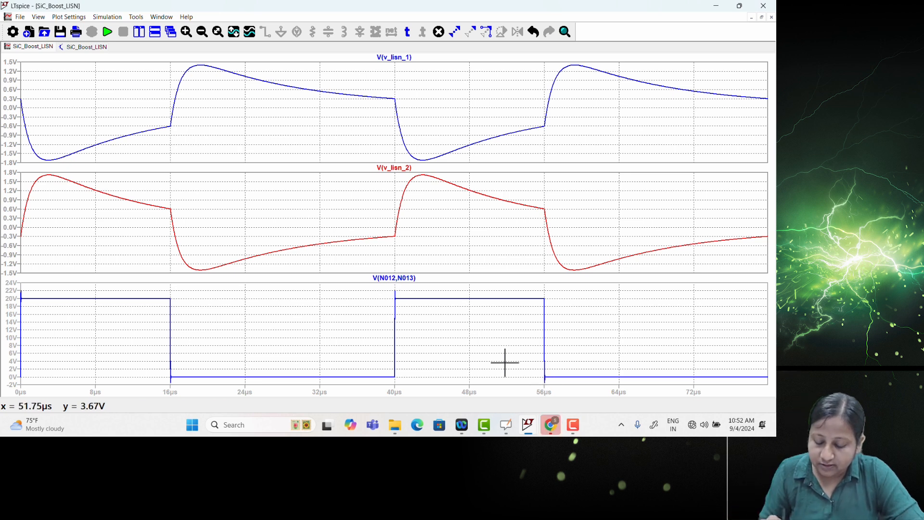
{"action": "left_click_drag", "start_coordinate": [386, 286], "coordinate": [403, 383]}
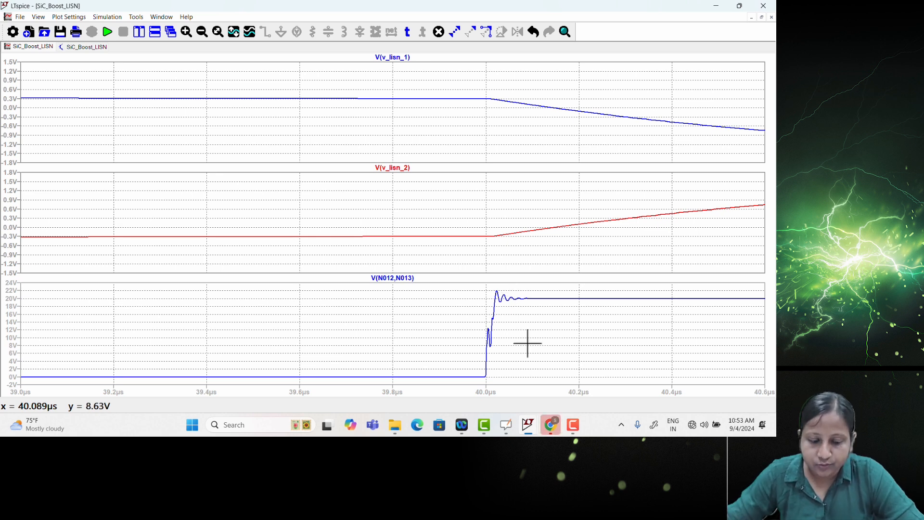
{"action": "right_click", "coordinate": [434, 331]}
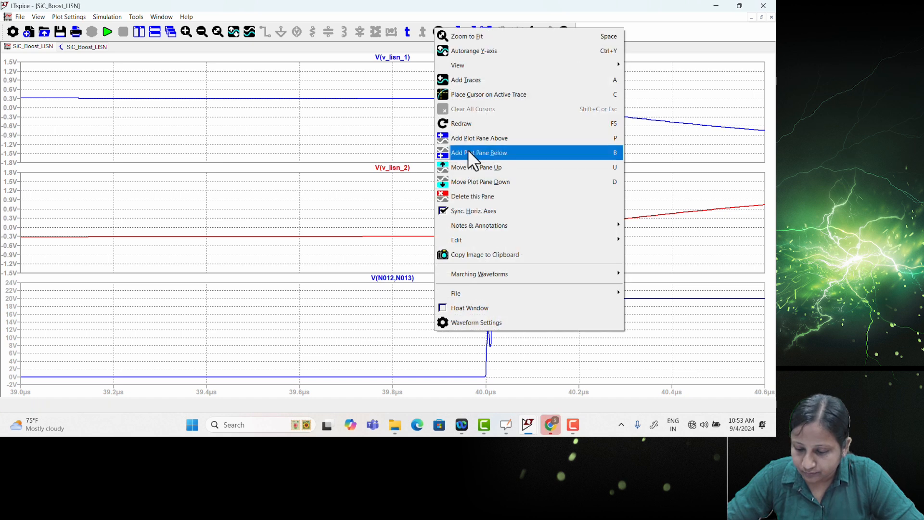
{"action": "left_click", "coordinate": [507, 36]}
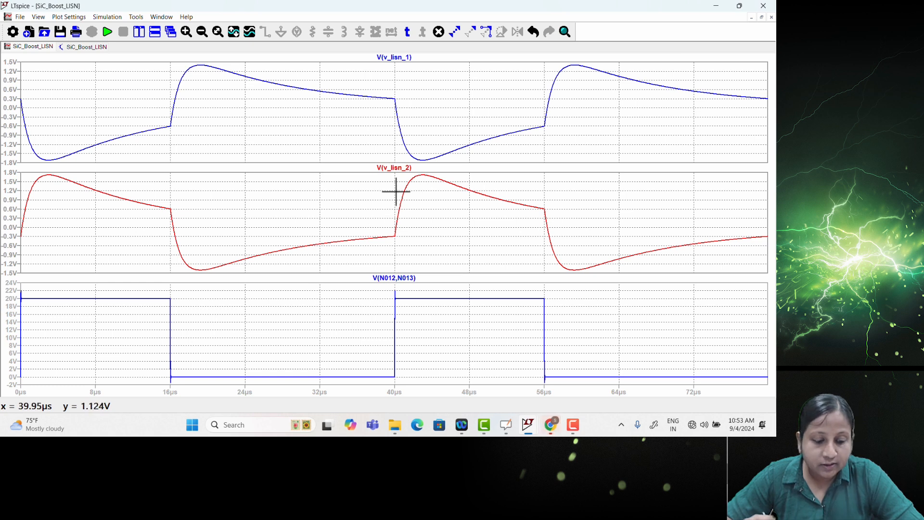
Extend the V(v_lisn_1) trace expression in the uppermost pane to V(v_lisn_1)+V(v_lisn_2)
{"action": "right_click", "coordinate": [396, 62]}
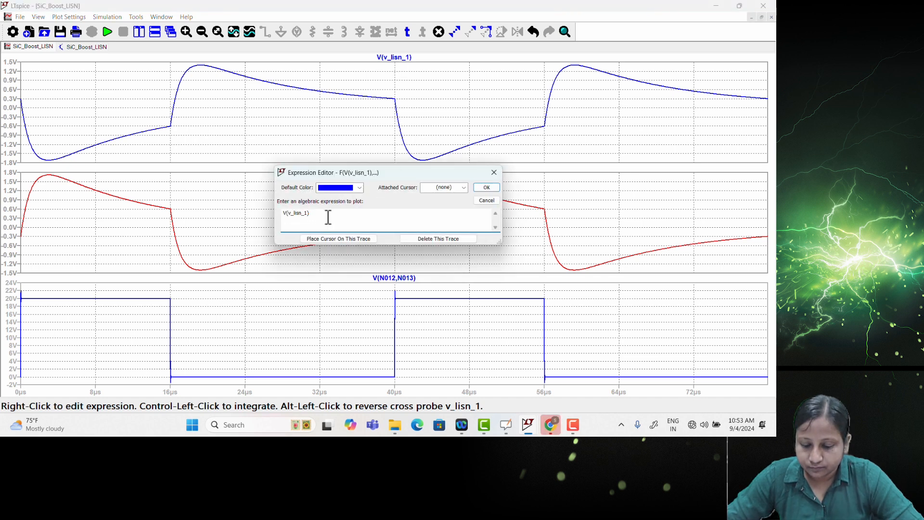
{"action": "left_click_drag", "start_coordinate": [328, 217], "coordinate": [280, 215]}
{"action": "key", "text": "ctrl+c"}
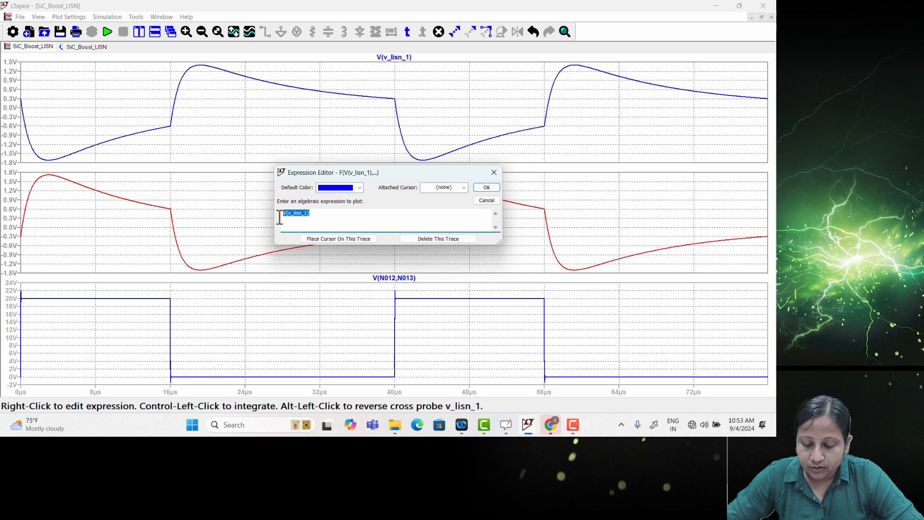
{"action": "left_click", "coordinate": [324, 213]}
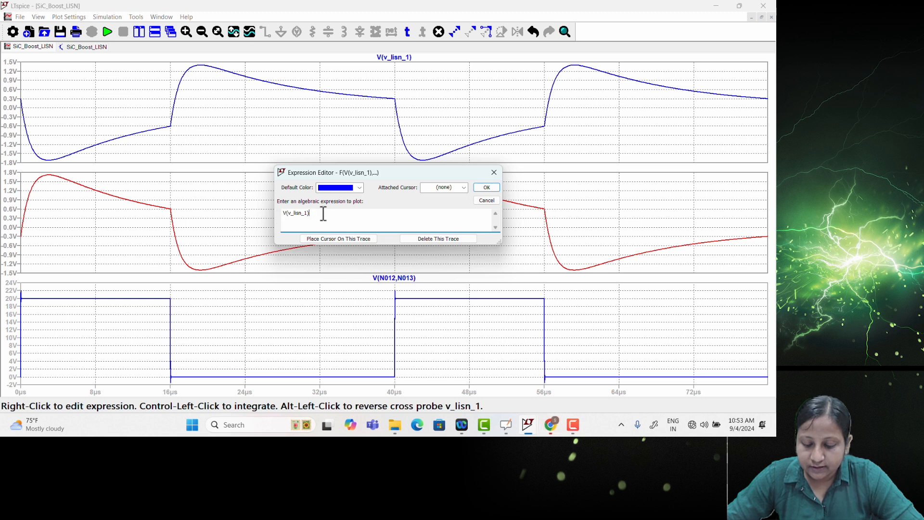
{"action": "type", "text": "+"}
{"action": "key", "text": "ctrl+v"}
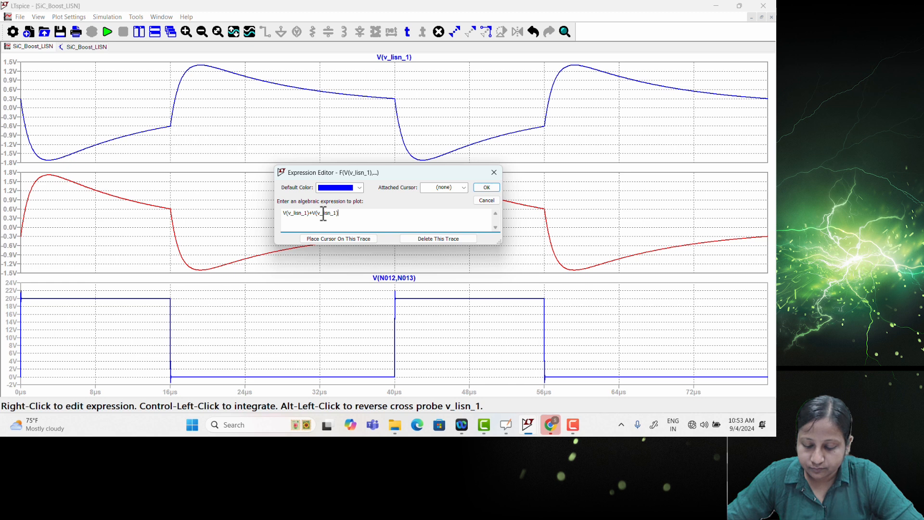
{"action": "key", "text": "BackSpace"}
{"action": "type", "text": "2"}
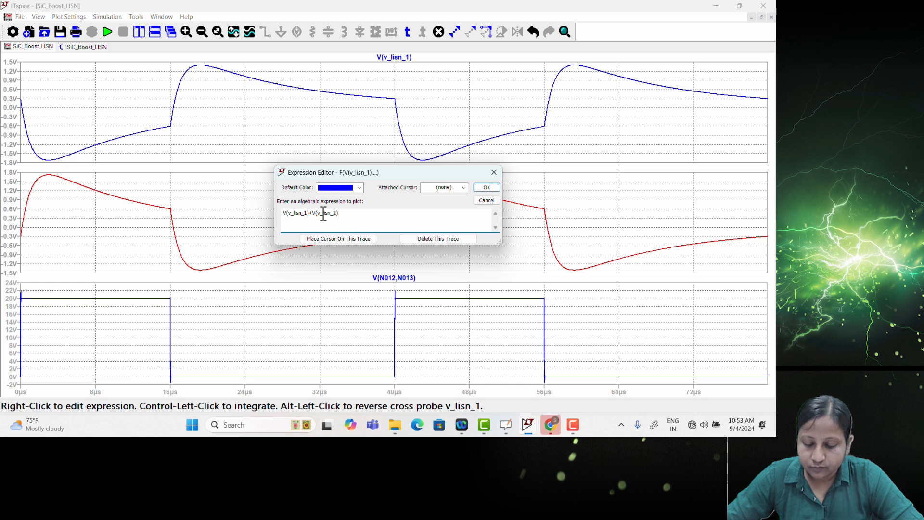
Bracket the sum of the two LISN voltages, multiply it by 0.5, and plot 0.5*(V(v_lisn_1)+V(v_lisn_2))
{"action": "left_click", "coordinate": [284, 212]}
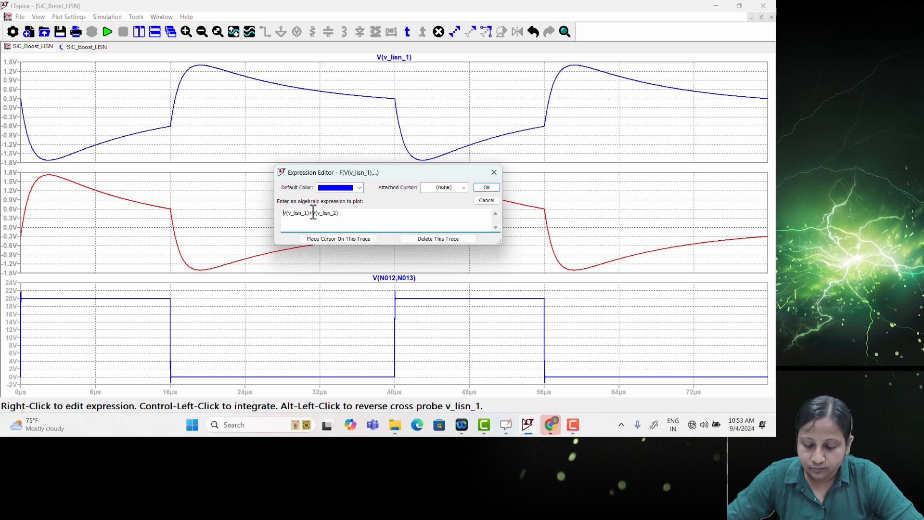
{"action": "type", "text": "("}
{"action": "left_click", "coordinate": [351, 214]}
{"action": "type", "text": ")"}
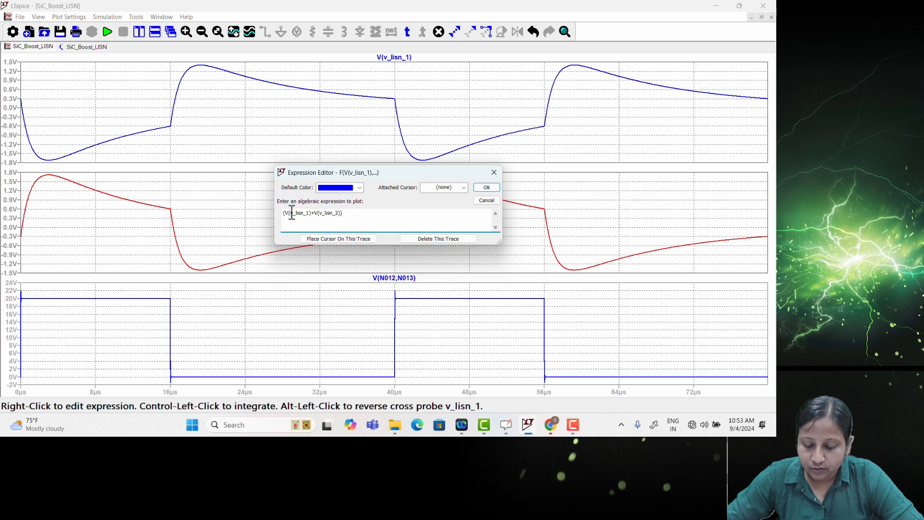
{"action": "left_click", "coordinate": [285, 213]}
{"action": "type", "text": "0.5"}
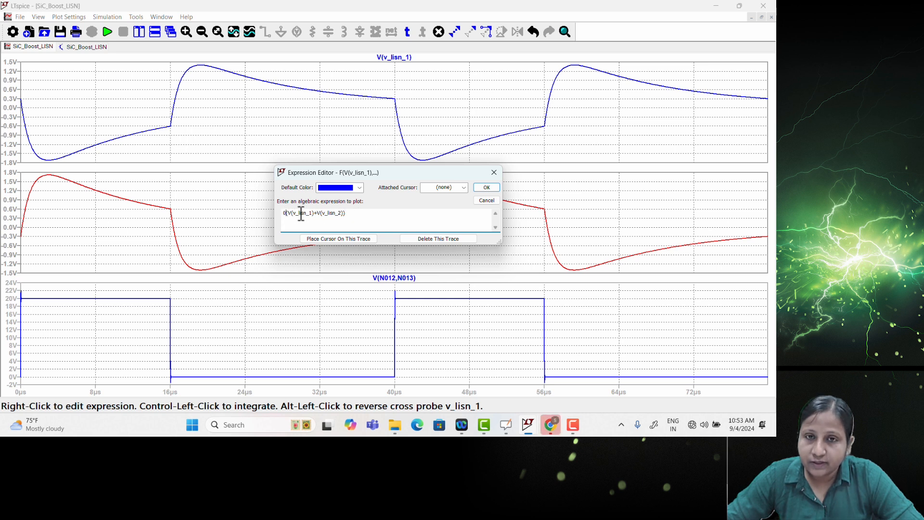
{"action": "type", "text": "*"}
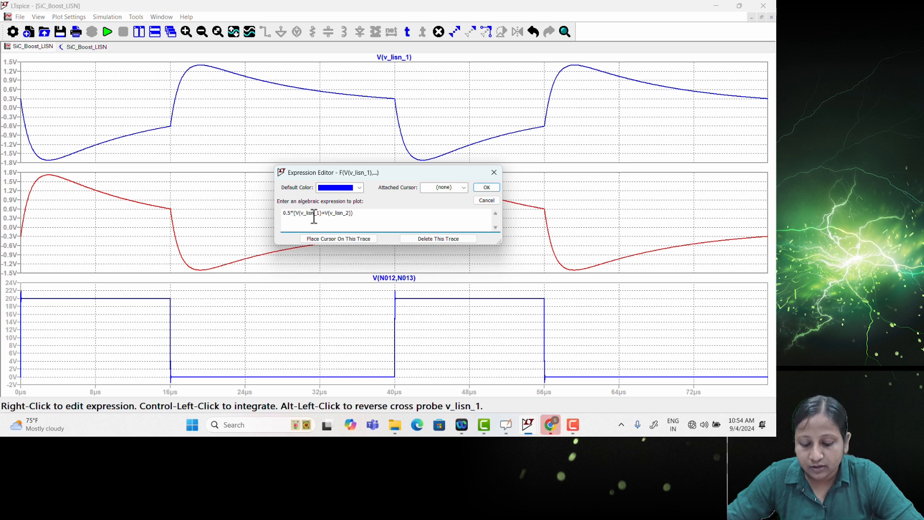
{"action": "left_click", "coordinate": [479, 189]}
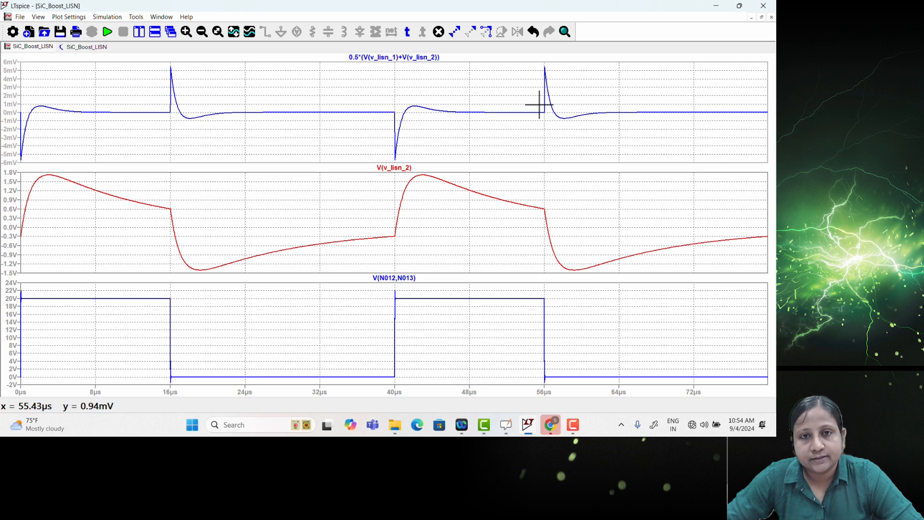
{"action": "right_click", "coordinate": [347, 85]}
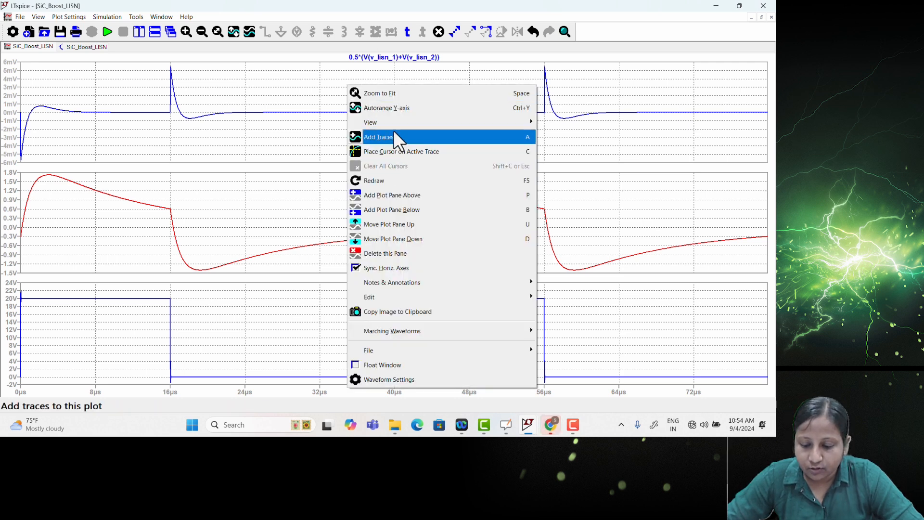
{"action": "mouse_move", "coordinate": [438, 127]}
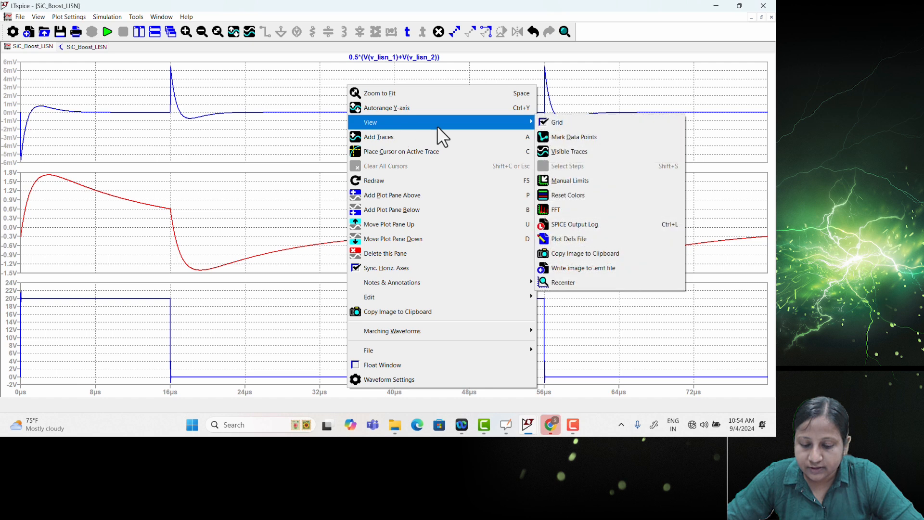
{"action": "left_click", "coordinate": [567, 212]}
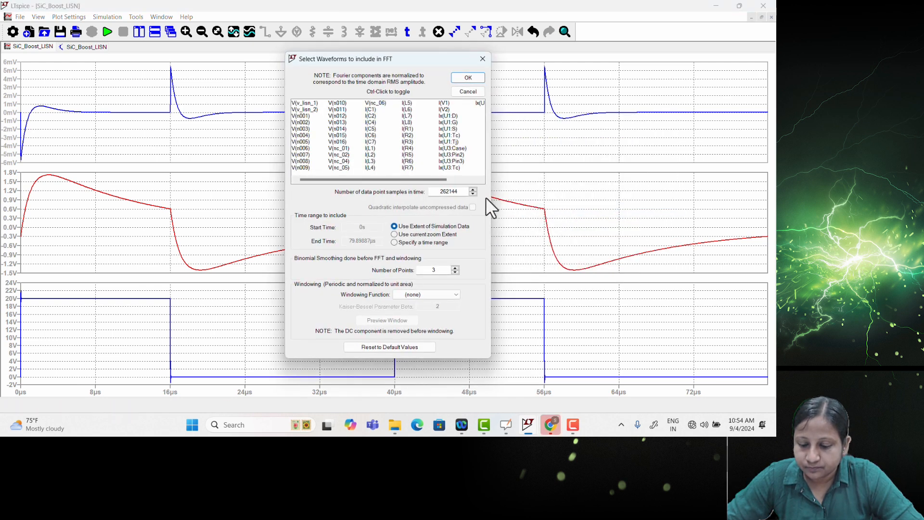
{"action": "left_click", "coordinate": [480, 79]}
{"action": "left_click", "coordinate": [89, 47]}
{"action": "left_click", "coordinate": [86, 46]}
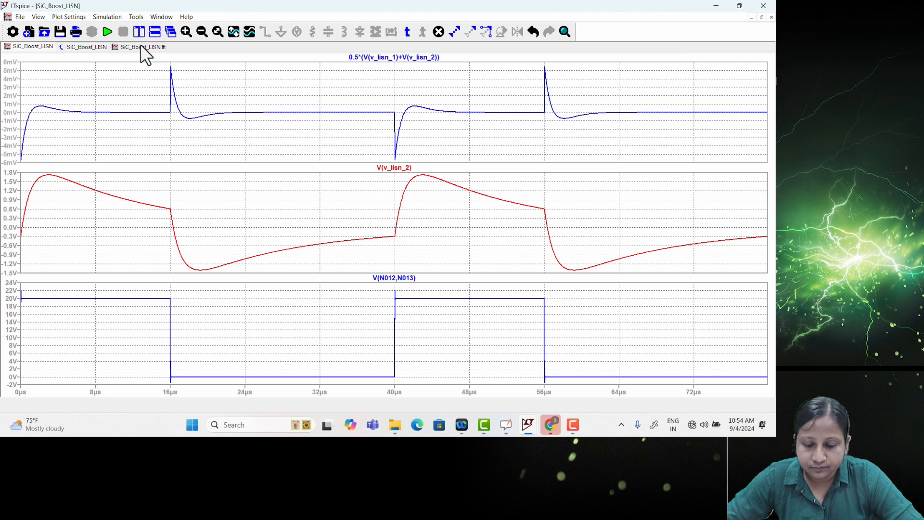
{"action": "right_click", "coordinate": [147, 45]}
{"action": "left_click", "coordinate": [171, 65]}
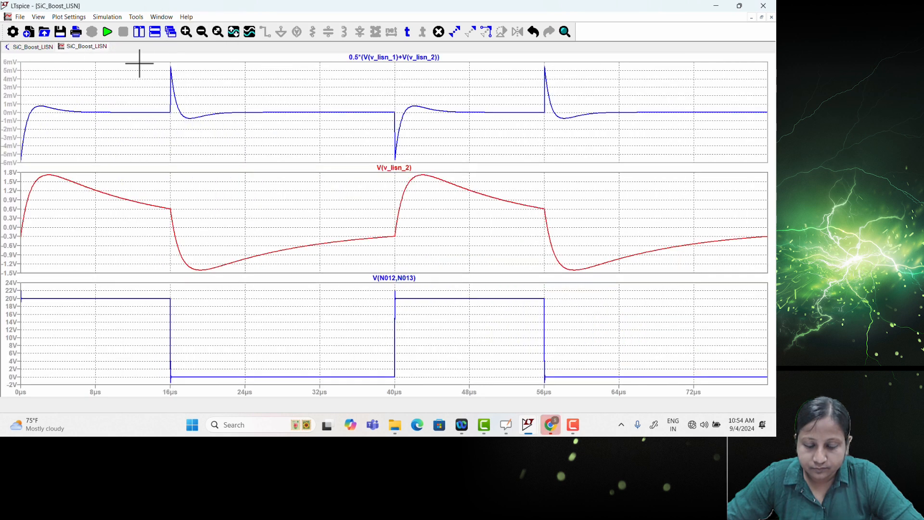
Start an FFT of V(v_lisn_1) and V(v_lisn_2) using the full extent of the simulation data
{"action": "right_click", "coordinate": [358, 85]}
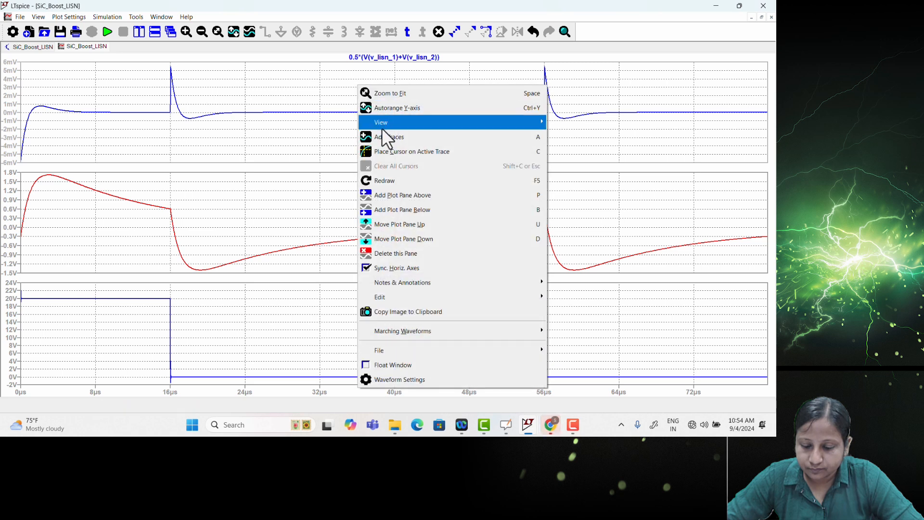
{"action": "mouse_move", "coordinate": [498, 122]}
{"action": "left_click", "coordinate": [572, 209]}
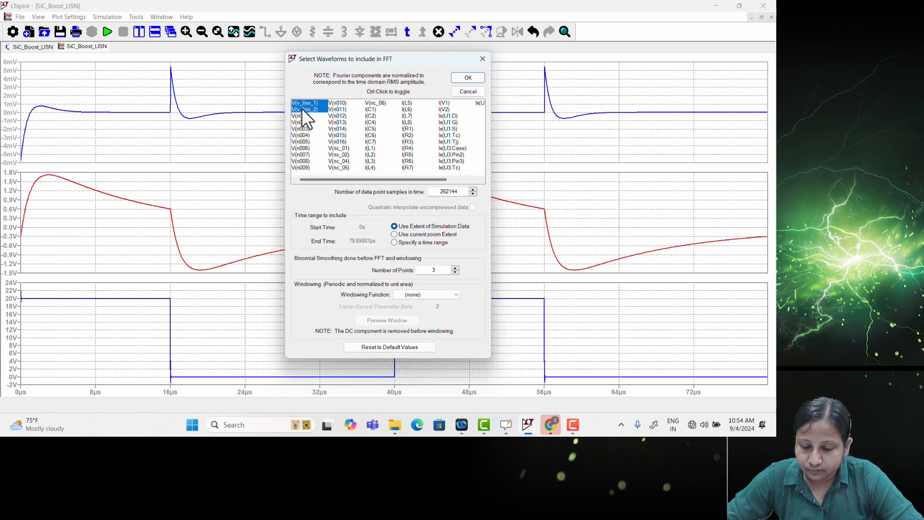
{"action": "left_click", "coordinate": [458, 78]}
Edit the V(v_lisn_2) entry for the FFT plot into the common-mode expression 0.5*(V(v_lisn_1)+V(v_lisn_2))
{"action": "left_click", "coordinate": [319, 192]}
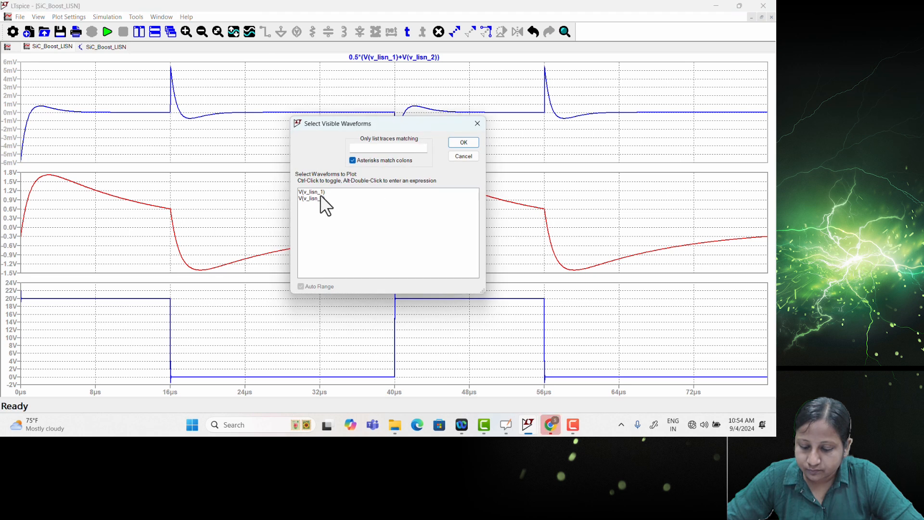
{"action": "double_click", "coordinate": [377, 211], "text": "alt"}
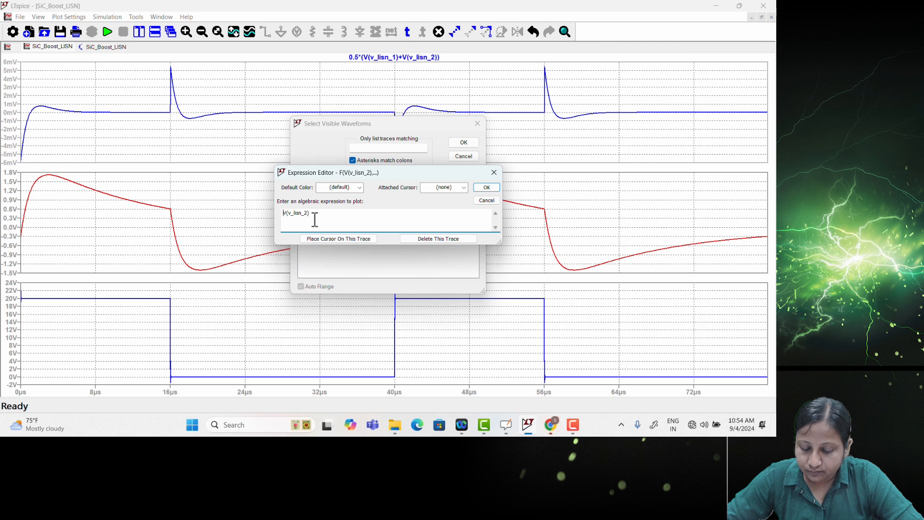
{"action": "type", "text": "V(v_lisn_1)"}
{"action": "type", "text": "+"}
{"action": "left_click", "coordinate": [284, 214]}
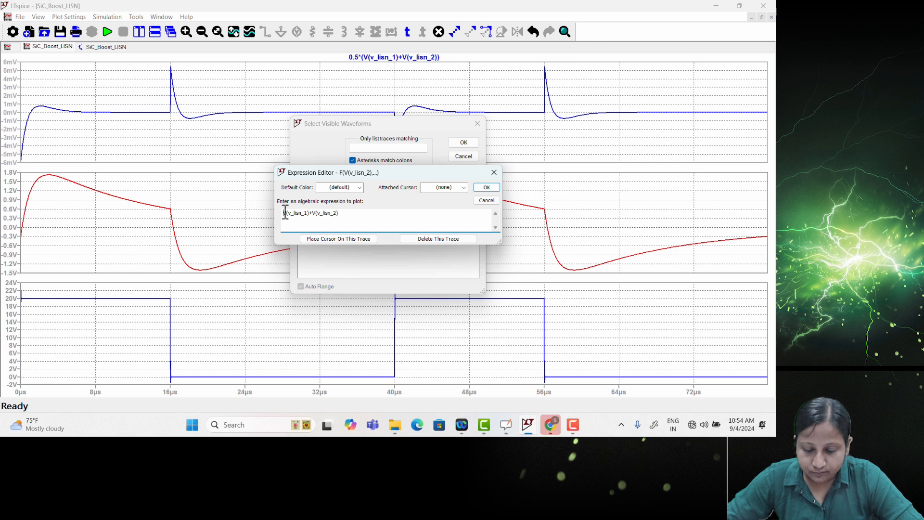
{"action": "type", "text": "("}
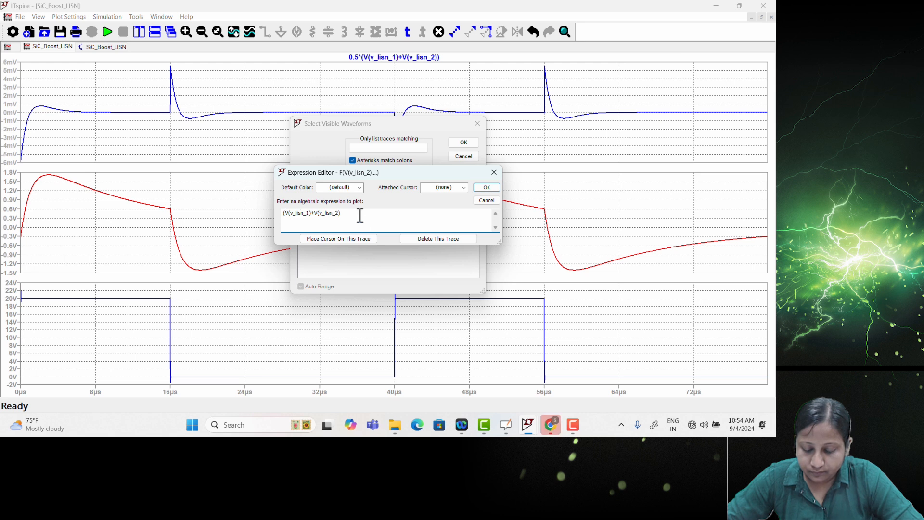
{"action": "left_click", "coordinate": [284, 215]}
{"action": "type", "text": "0.5*"}
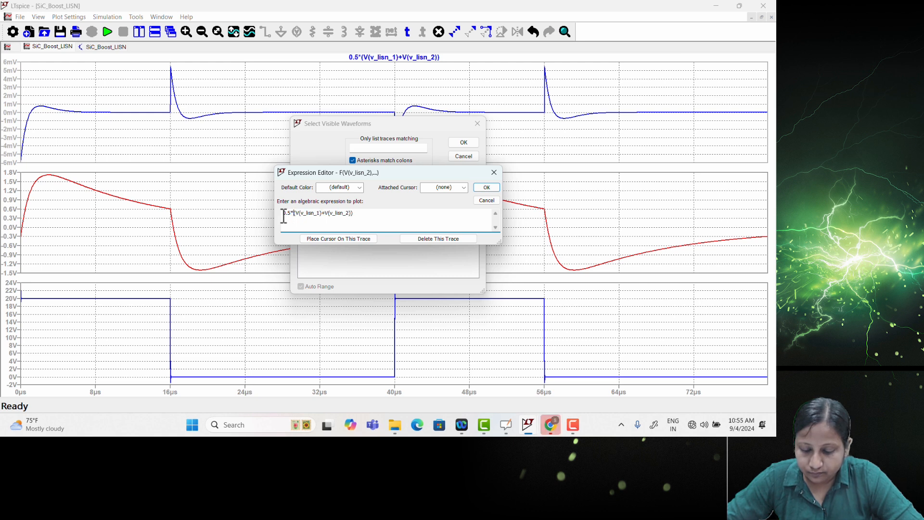
Bracket the common-mode expression, divide it by 1u, and plot the spectrum of (0.5*(V(v_lisn_1)+V(v_lisn_2)))/1u
{"action": "key", "text": "Home"}
{"action": "type", "text": "("}
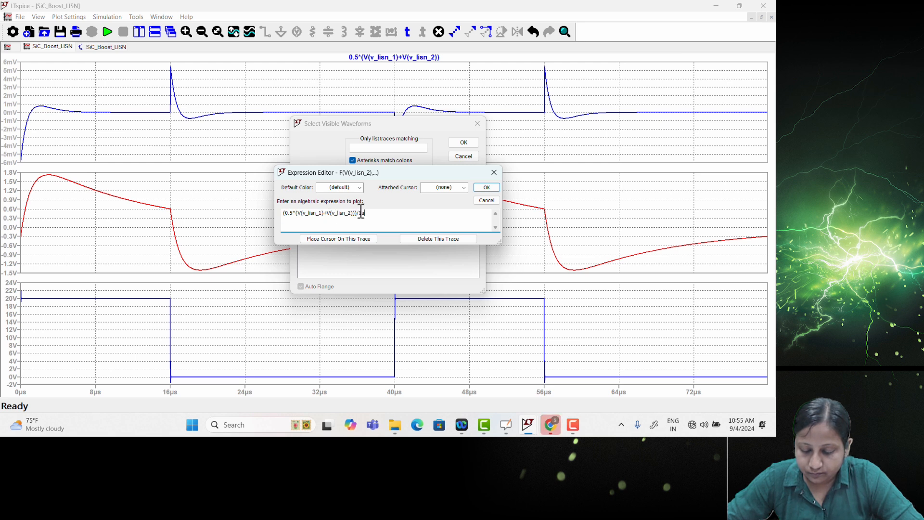
{"action": "left_click", "coordinate": [486, 188]}
{"action": "left_click", "coordinate": [359, 198]}
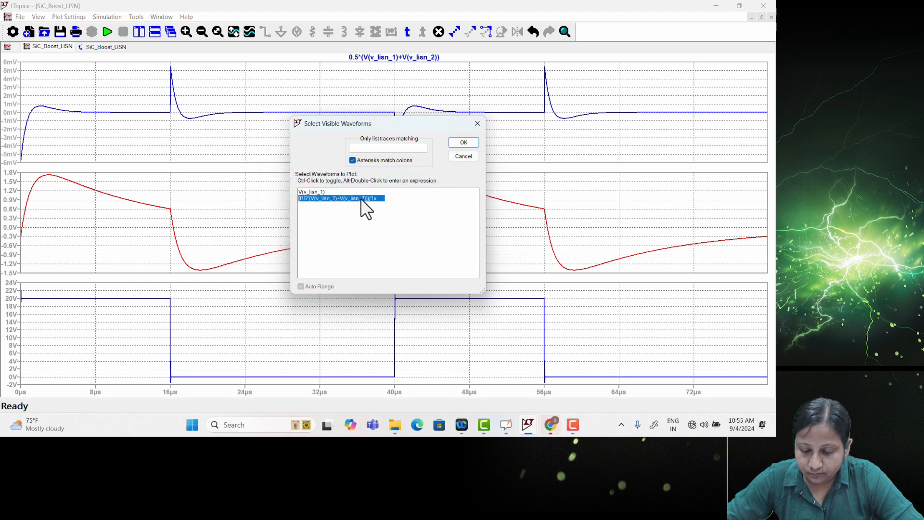
{"action": "left_click", "coordinate": [462, 143]}
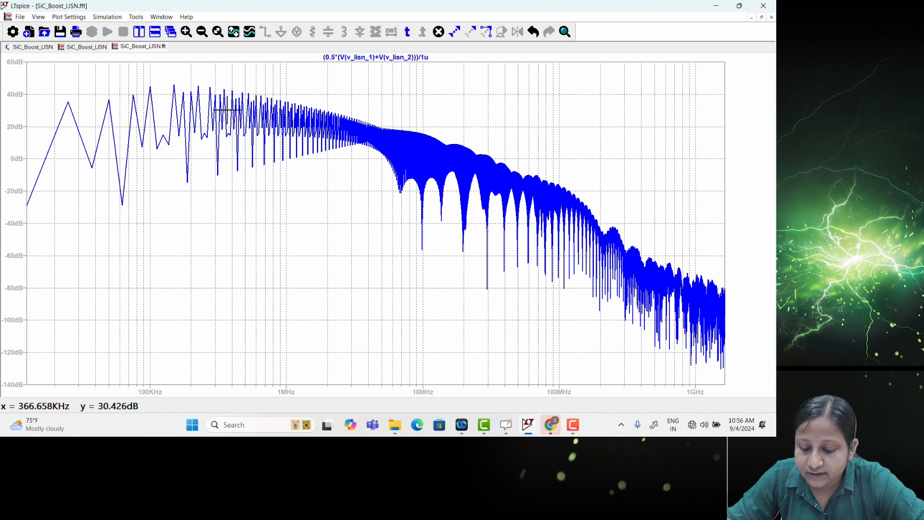
Change the FFT trace to the differential-mode expression (0.5*(V(v_lisn_1)-V(v_lisn_2)))/1u
{"action": "right_click", "coordinate": [346, 60]}
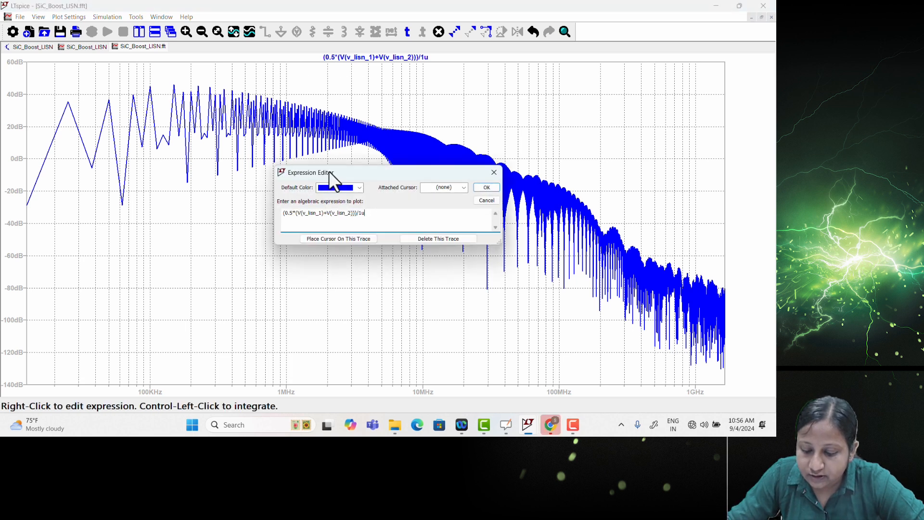
{"action": "left_click", "coordinate": [325, 214]}
{"action": "key", "text": "BackSpace"}
{"action": "type", "text": "-"}
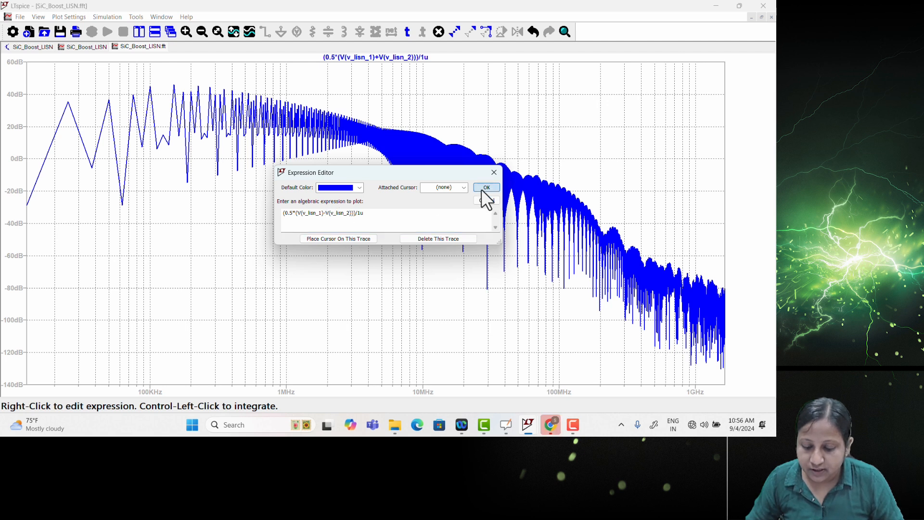
{"action": "left_click", "coordinate": [480, 188]}
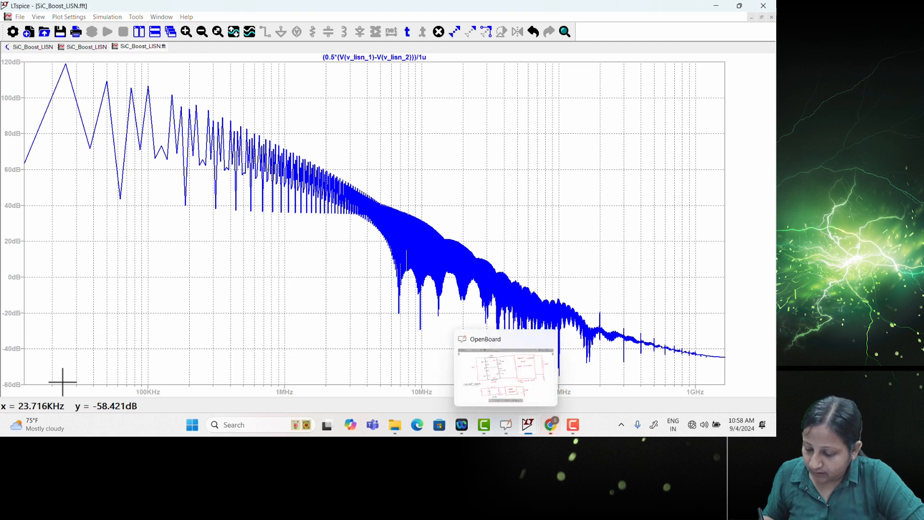
Switch to OpenBoard and go to the page after the LISN equivalent-network sketch
{"action": "left_click", "coordinate": [505, 425]}
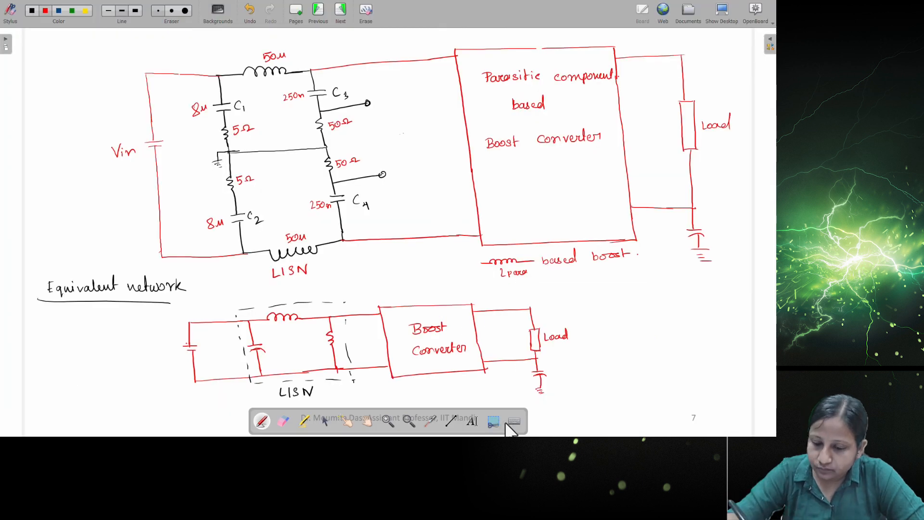
{"action": "left_click", "coordinate": [339, 11]}
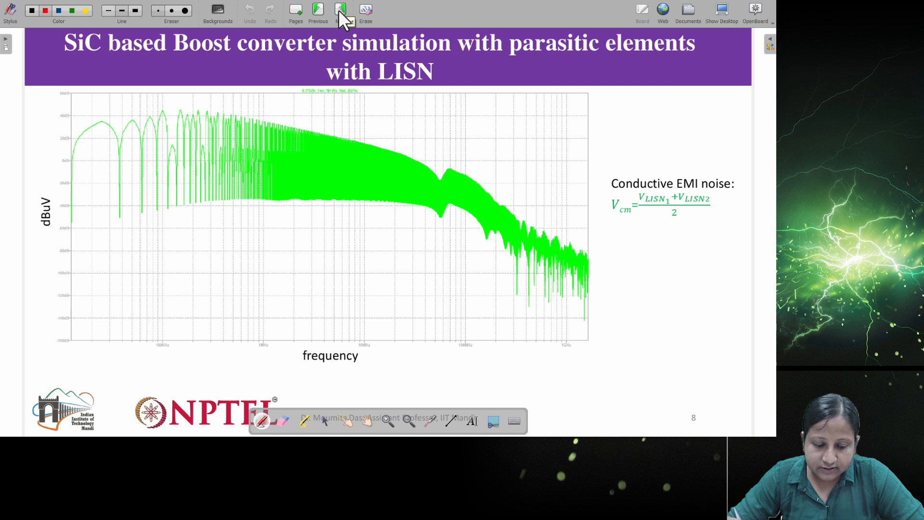